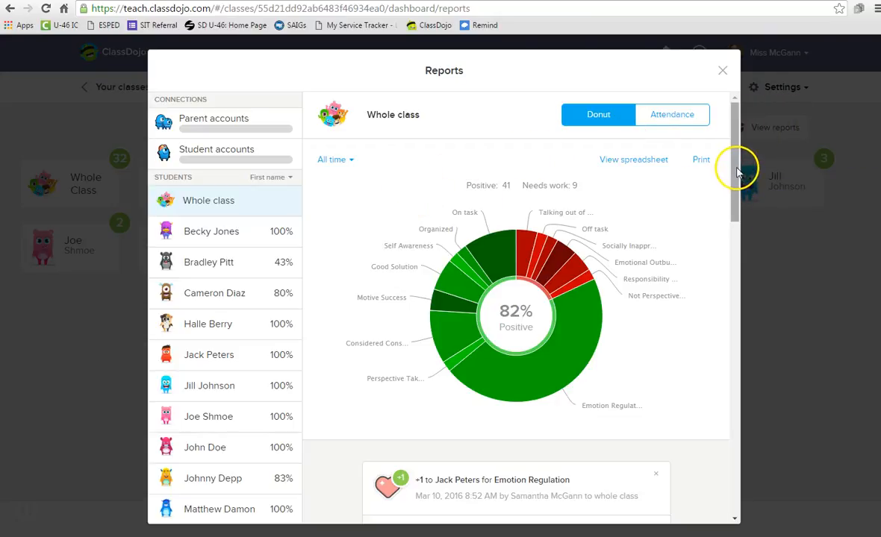
Review the whole-class behavior report and its list of awarded points, and close the report
scroll(735, 173, "down", 1)
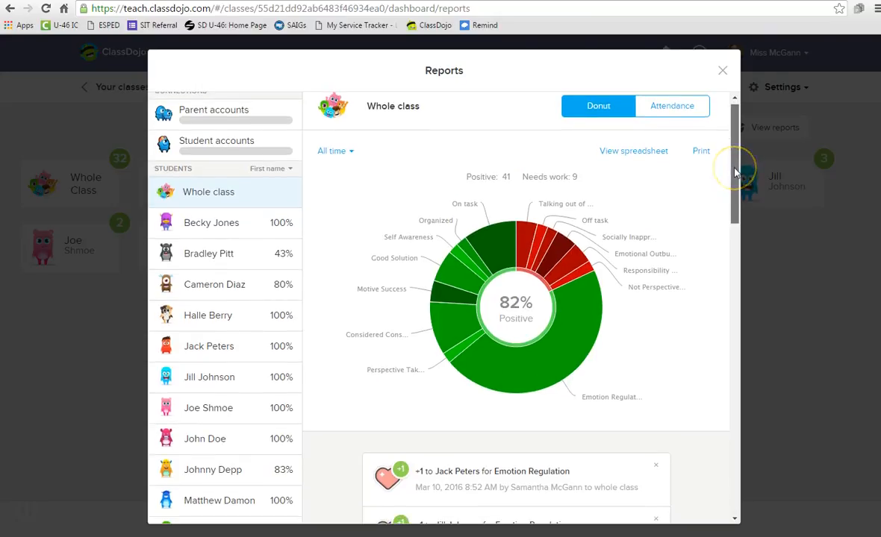
left_click_drag(735, 173, 731, 209)
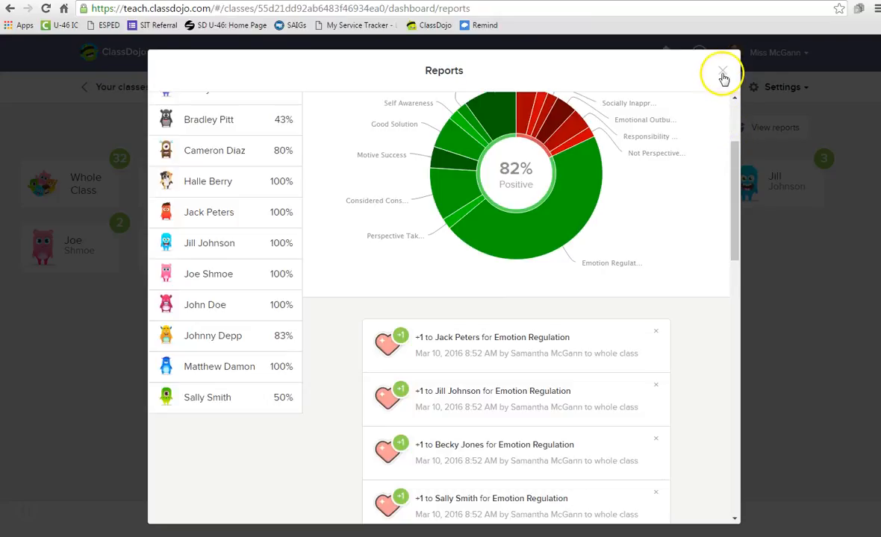
left_click(723, 75)
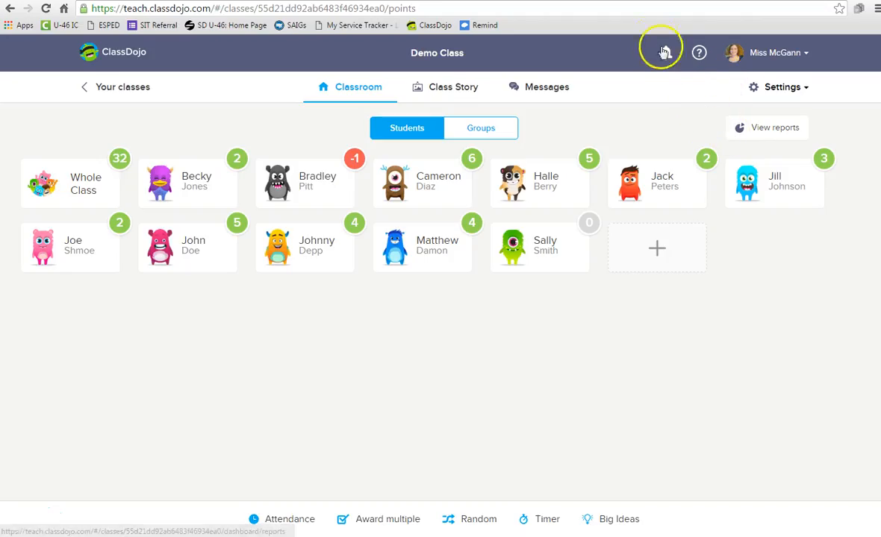
Search the web for "class dojo" and open the ClassDojo home page
key("alt+Home")
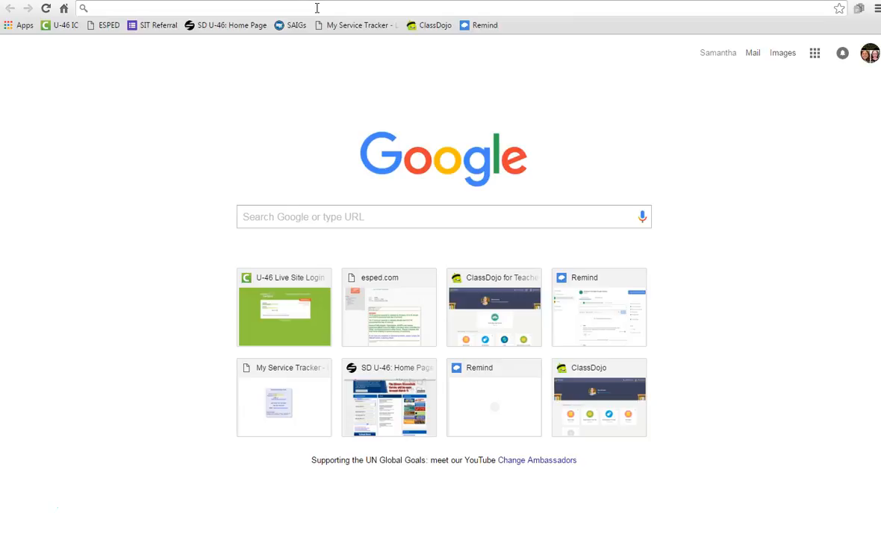
left_click(316, 8)
type("class dojo")
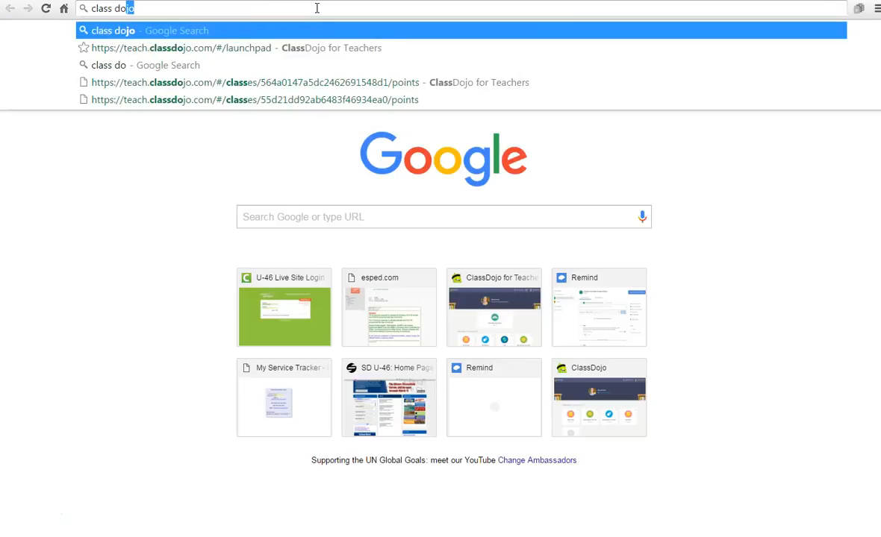
key("Return")
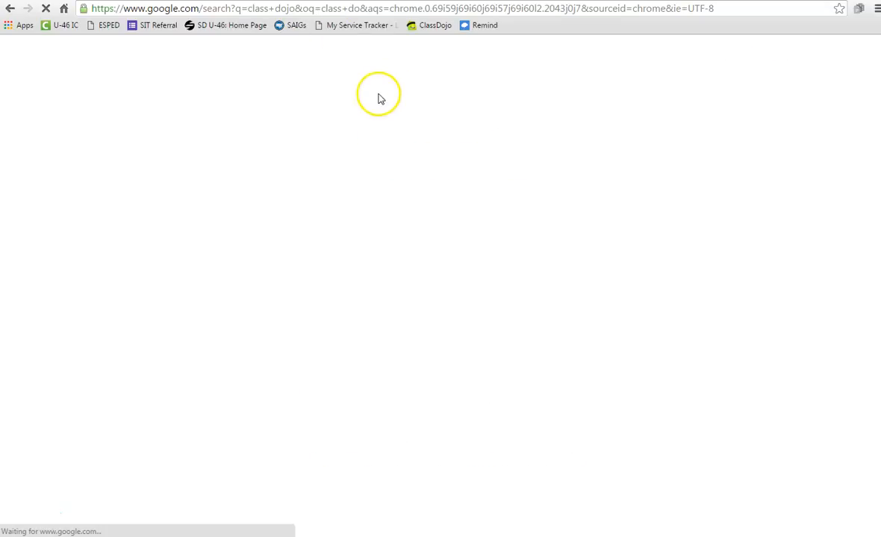
left_click(106, 147)
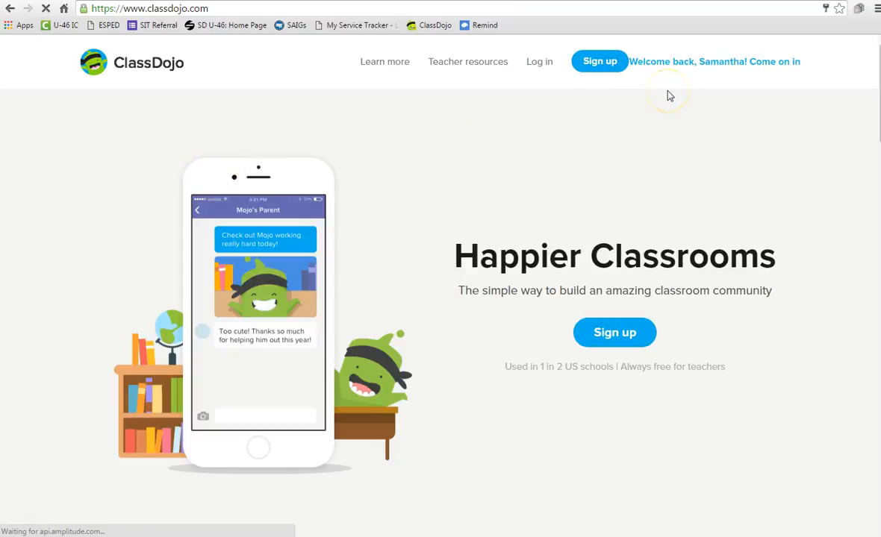
View the teacher sign-up form on the ClassDojo site and close it without registering
left_click(626, 332)
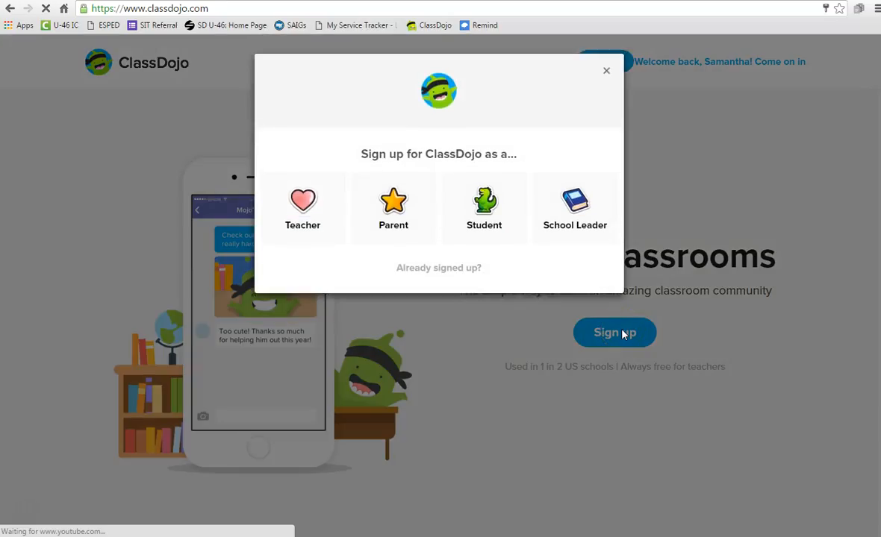
left_click(302, 200)
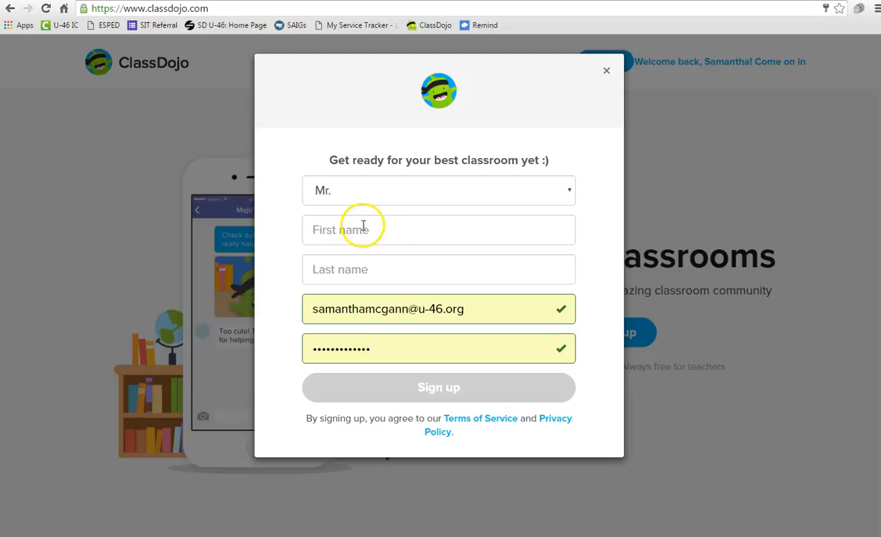
left_click(606, 71)
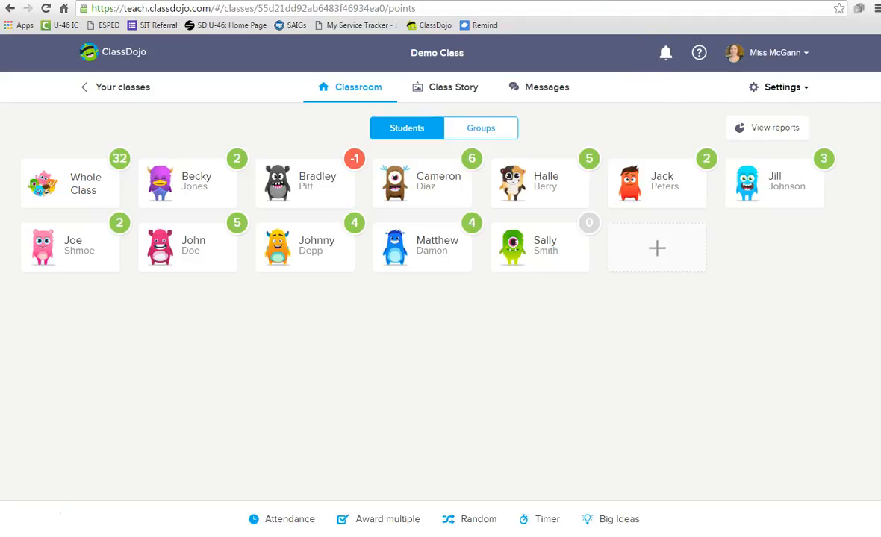
Return to the teacher launchpad of the signed-in account and start adding a new class
left_click(128, 54)
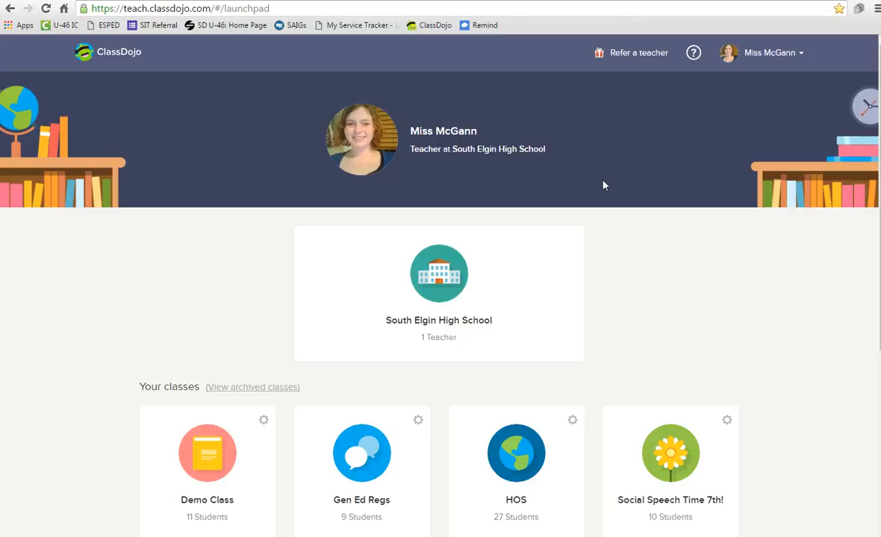
scroll(644, 212, "down", 3)
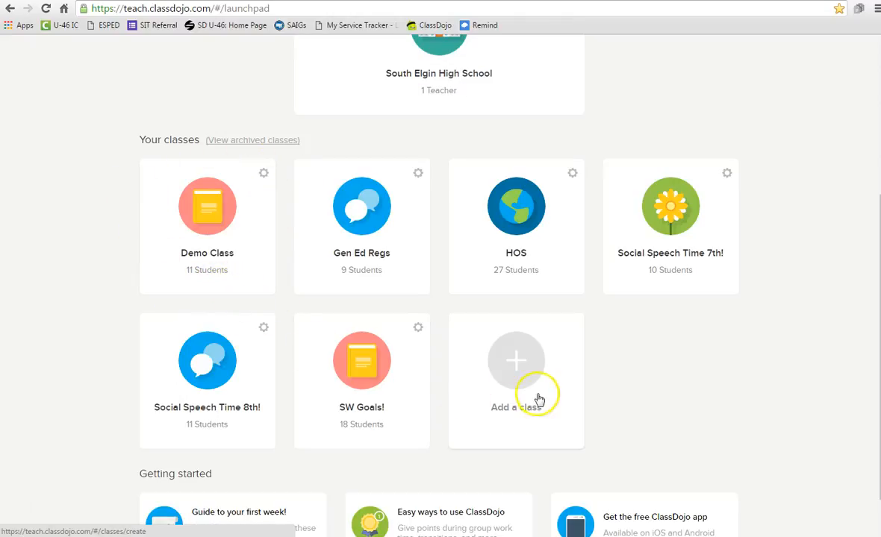
left_click(515, 365)
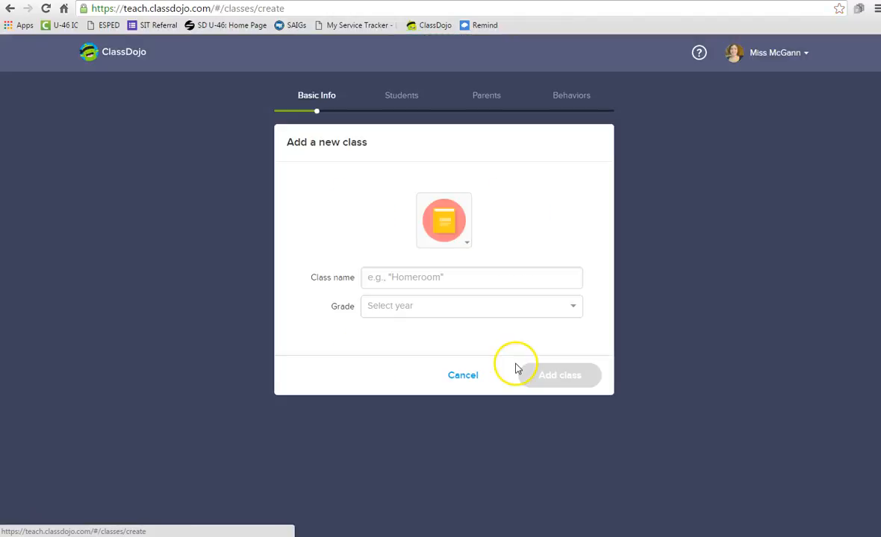
Create the class with the name "Special Ed Students" and the grade Other, keeping the default book icon
left_click(457, 246)
left_click(466, 248)
left_click(437, 273)
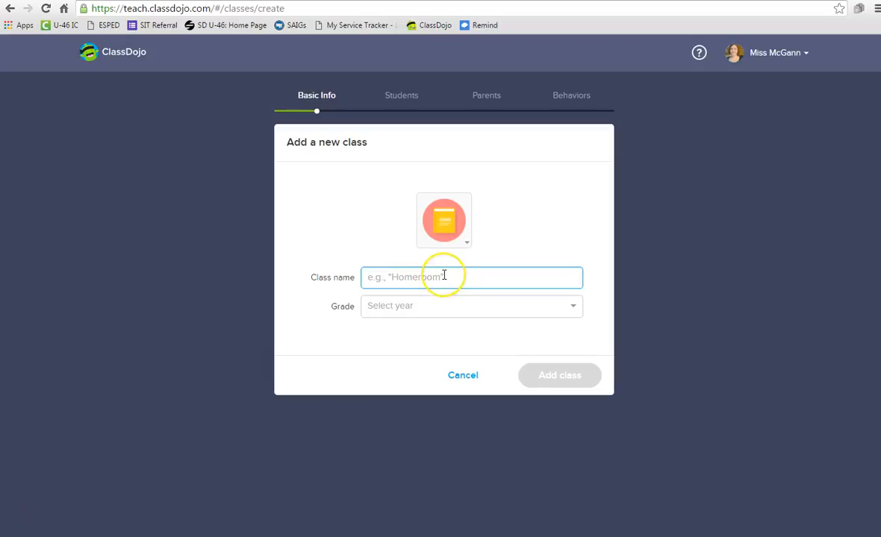
type("S")
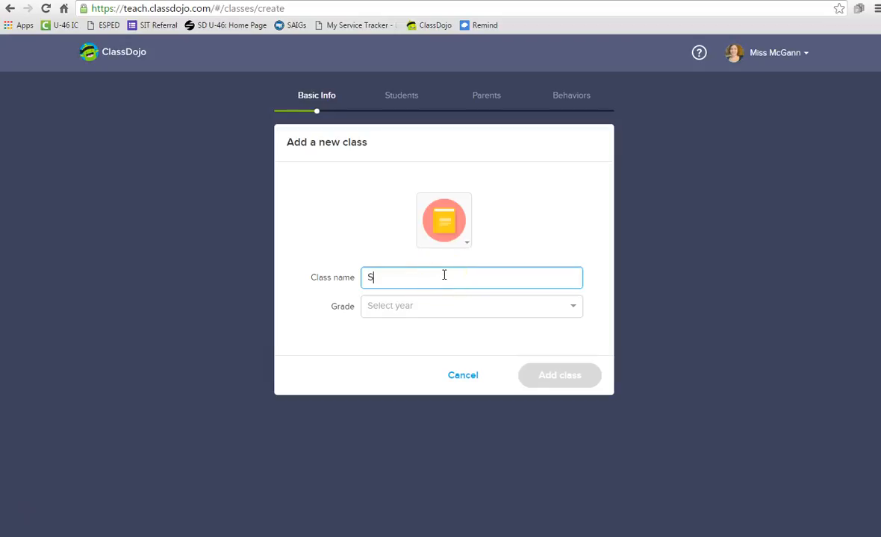
type("pecial Ed Students")
key("Tab")
left_click(539, 308)
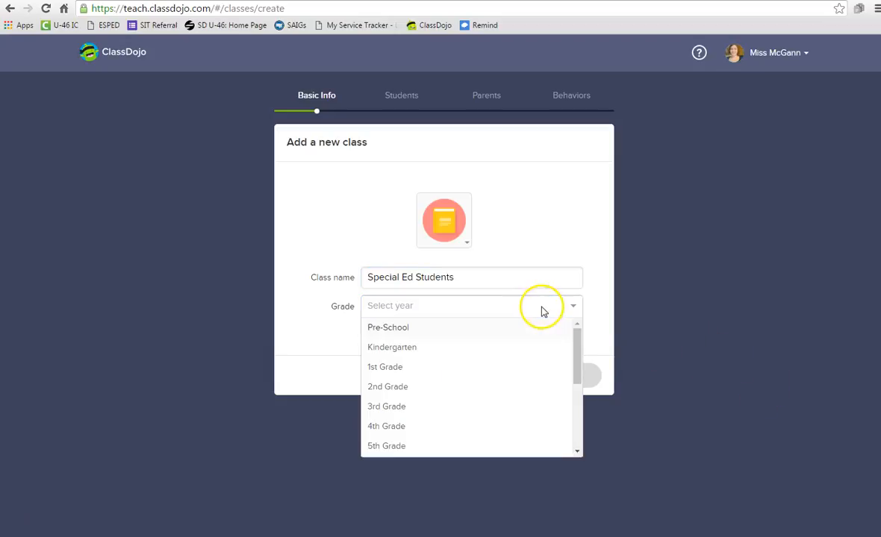
scroll(482, 369, "down", 3)
left_click(380, 443)
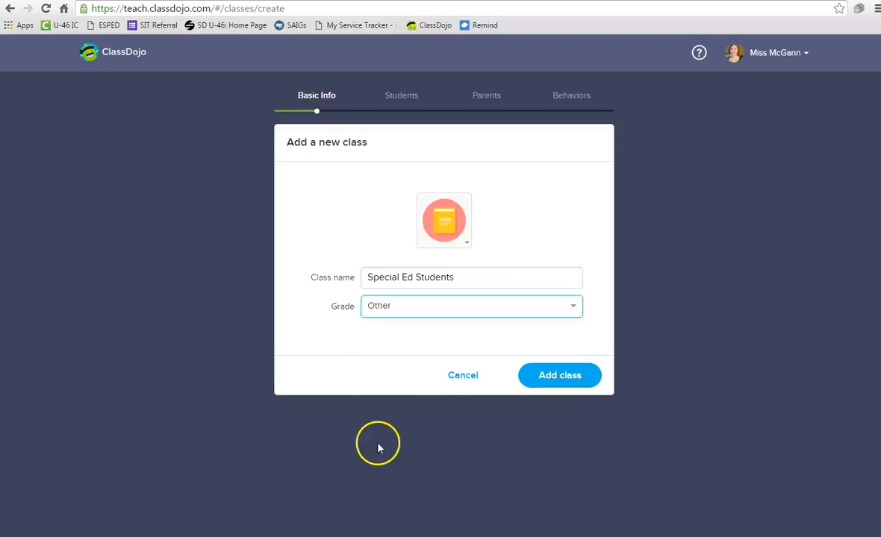
left_click(565, 373)
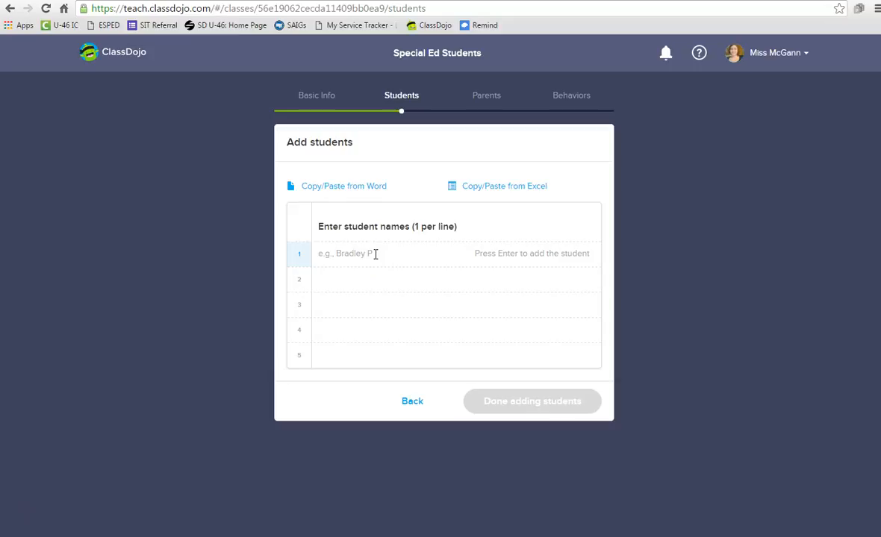
Add four students by first name, one per line, and finish the student list
type("Joe")
key("Return")
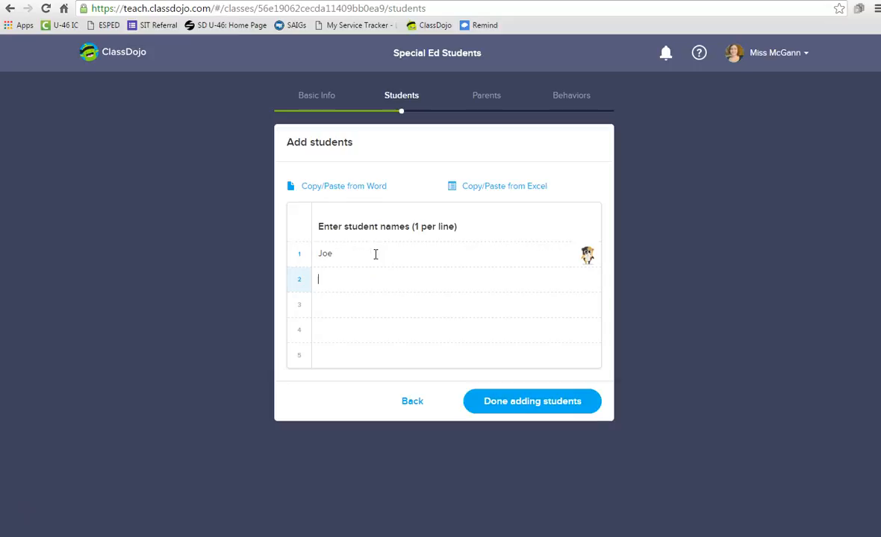
type("bill")
key("Return")
type("Sally")
key("Return")
type("Megan")
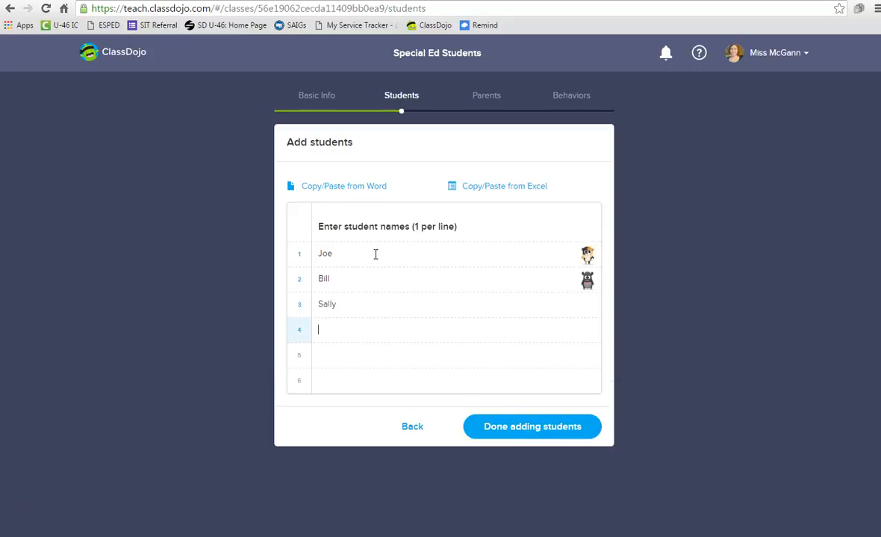
key("Return")
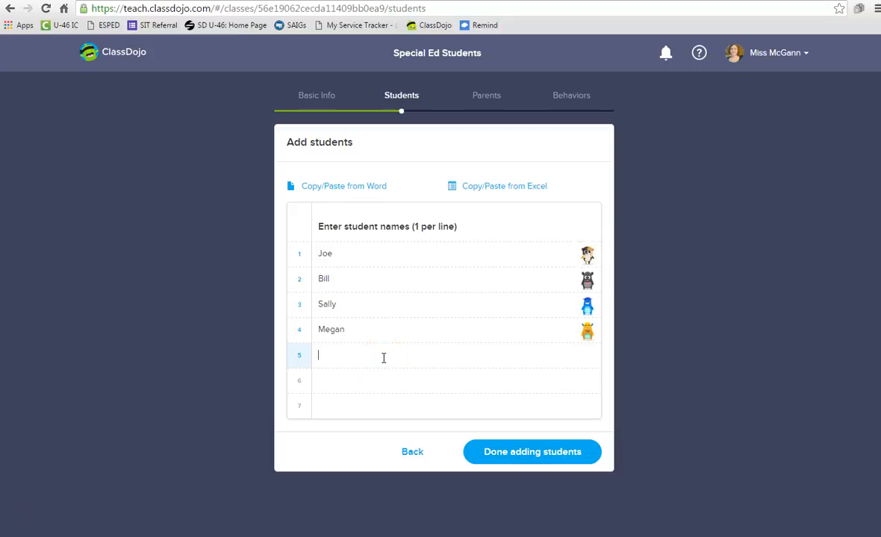
left_click(515, 458)
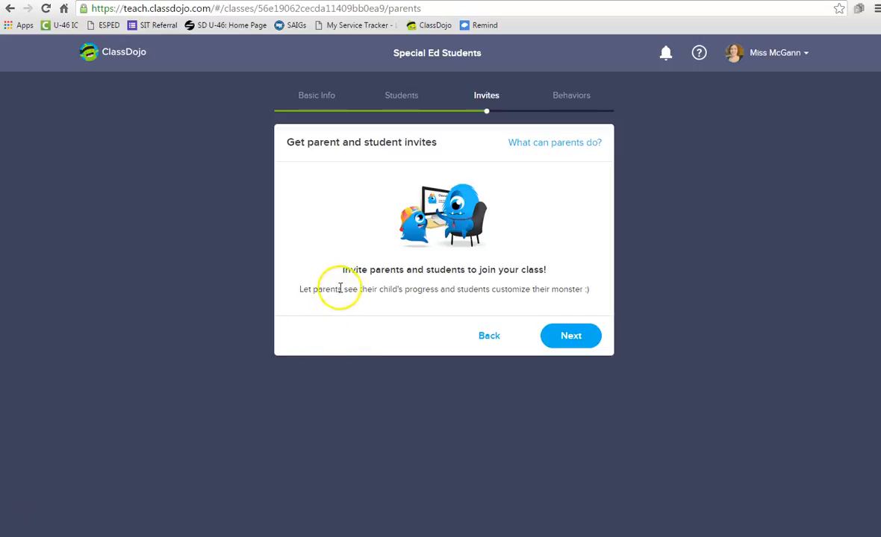
Generate the parent and student invites for the class and open the downloaded PDF
left_click(570, 335)
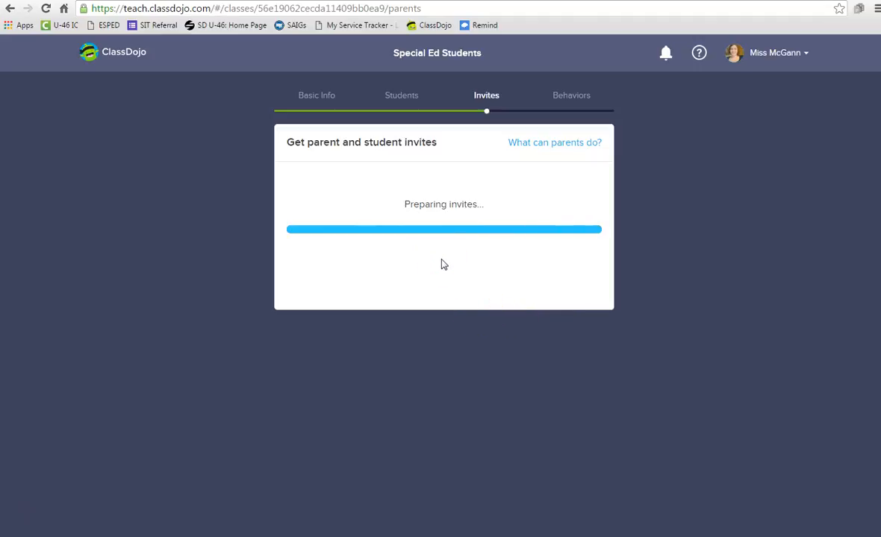
left_click(87, 523)
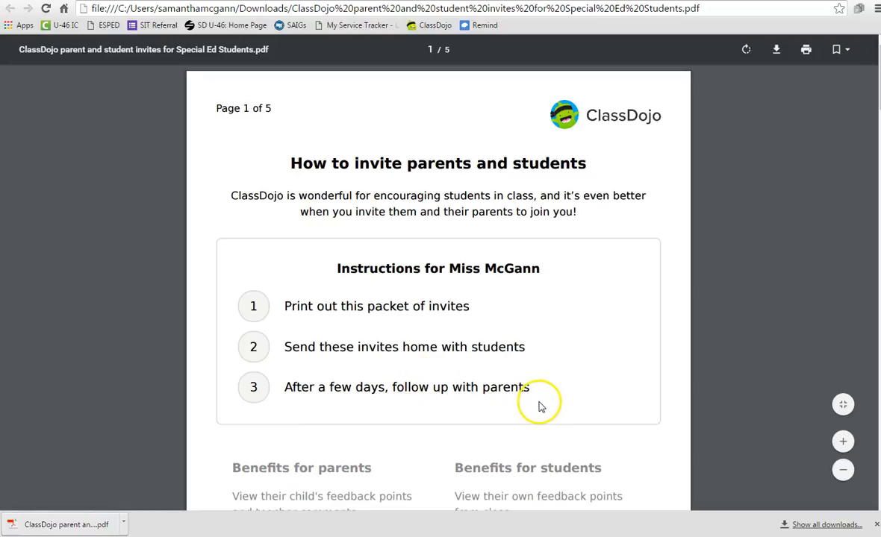
Examine the invite PDF's teacher instructions and the parent and student join codes on the individual student pages
scroll(541, 407, "down", 3)
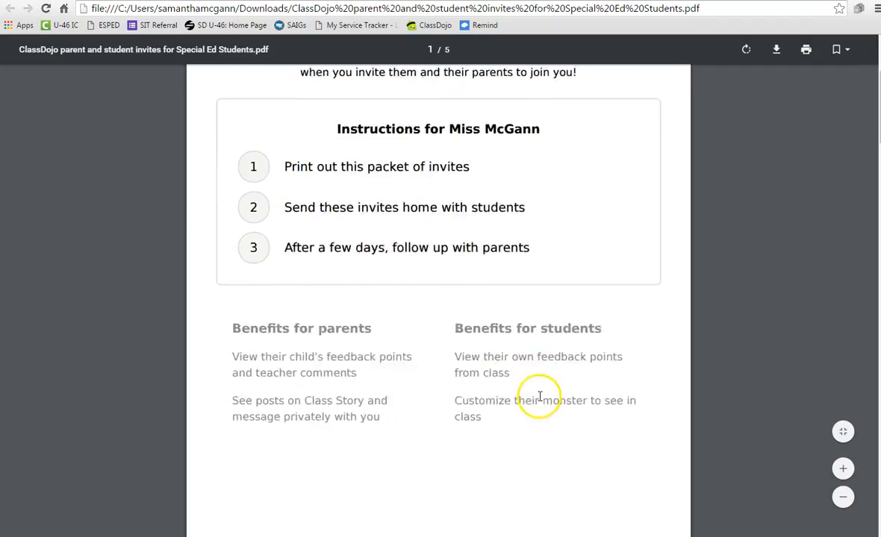
scroll(538, 401, "down", 4)
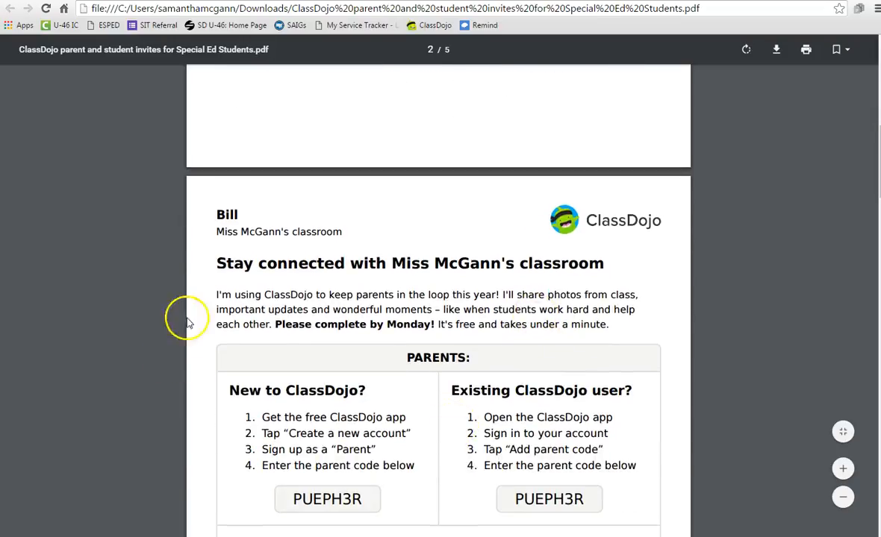
left_click(217, 231)
scroll(241, 255, "down", 3)
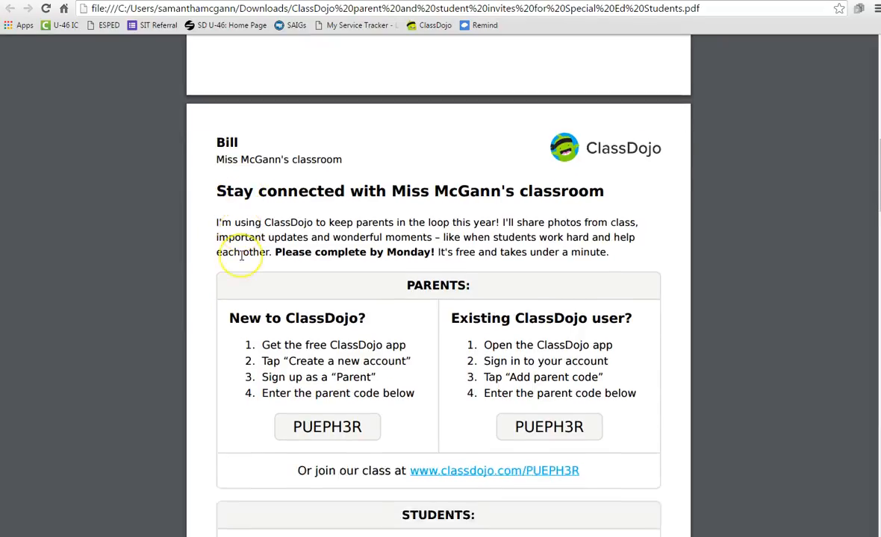
left_click(210, 175)
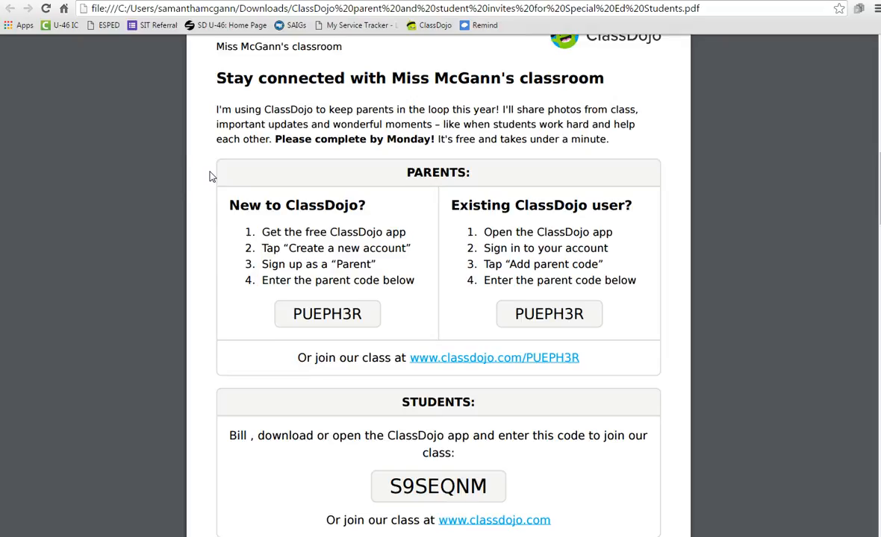
scroll(284, 364, "down", 1)
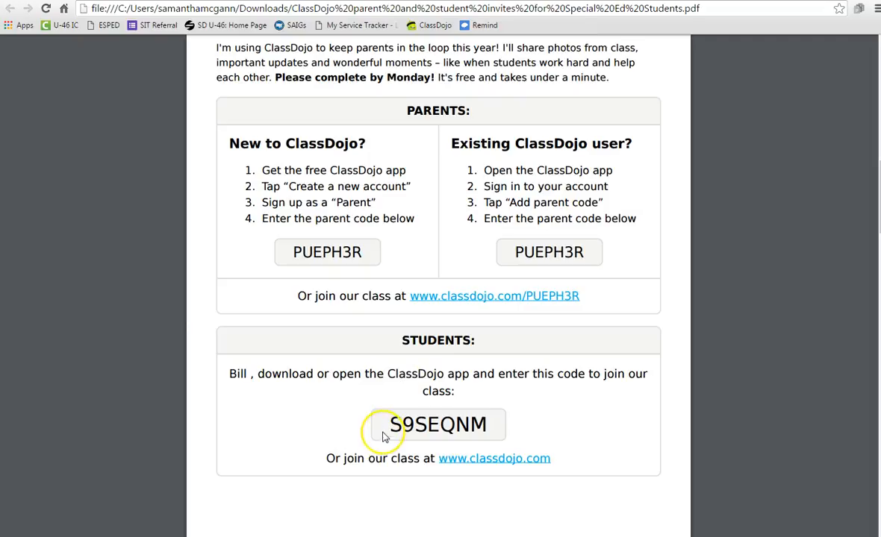
left_click_drag(477, 429, 385, 423)
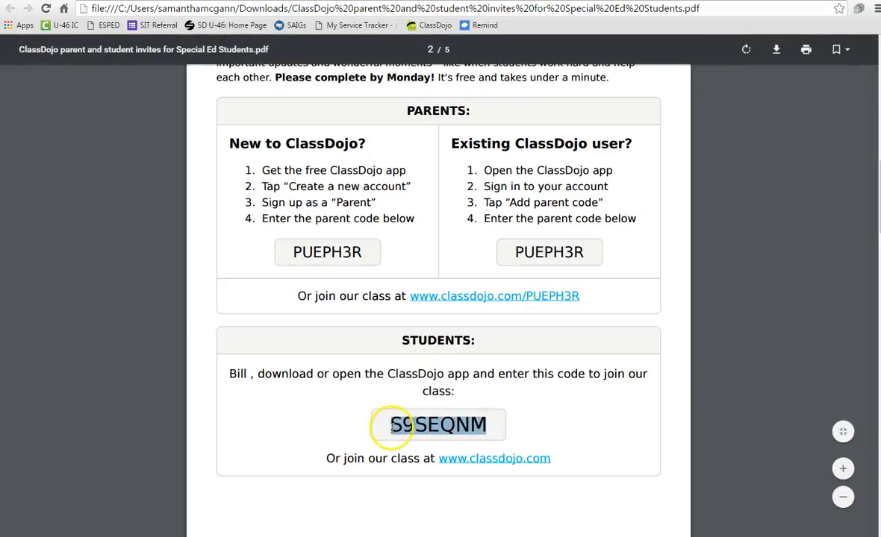
left_click(384, 422)
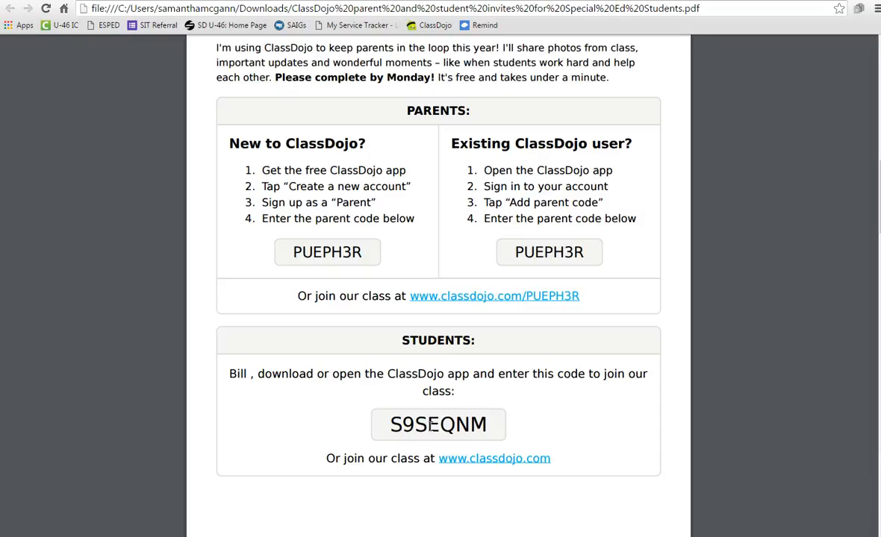
scroll(430, 424, "down", 5)
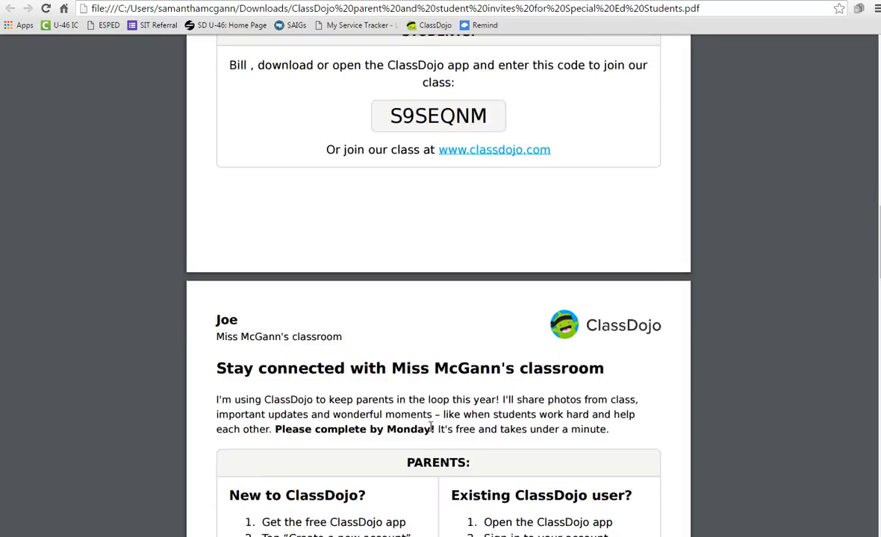
scroll(430, 424, "down", 5)
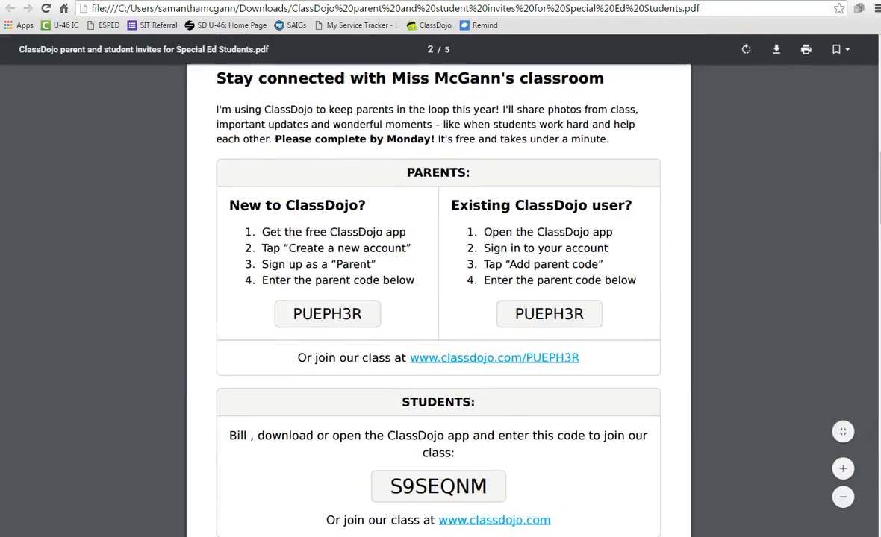
Return to the class setup and advance the invites from printing them to sending them home
key("ctrl+shift+Tab")
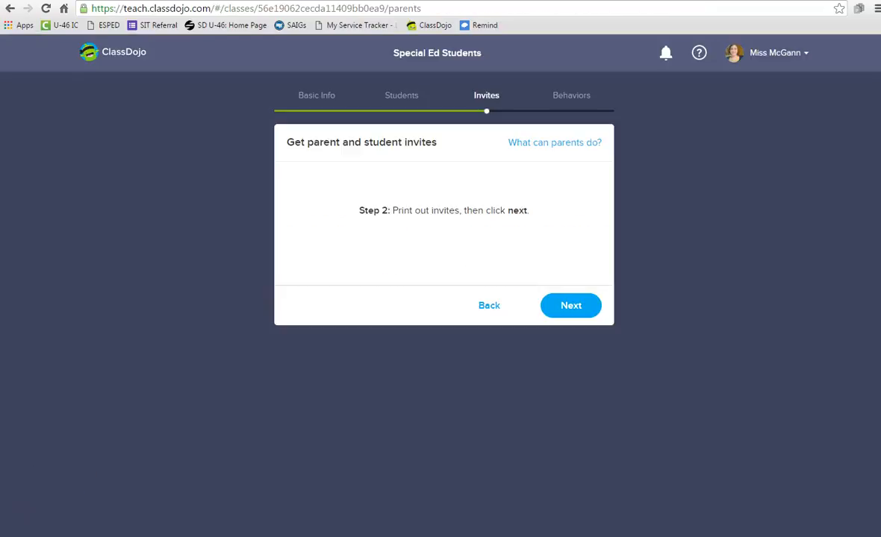
left_click(574, 307)
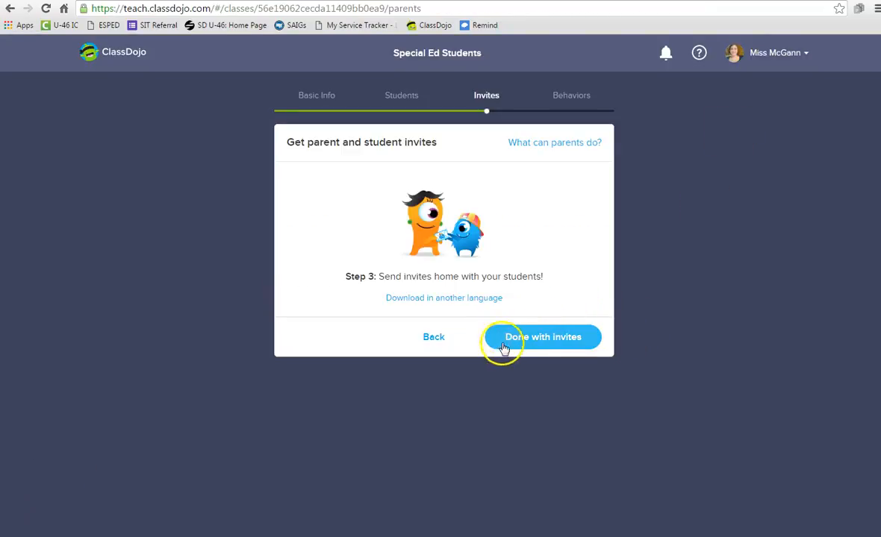
Complete the invites, review the default positive and needs-work behaviors, and finish the class setup
left_click(537, 340)
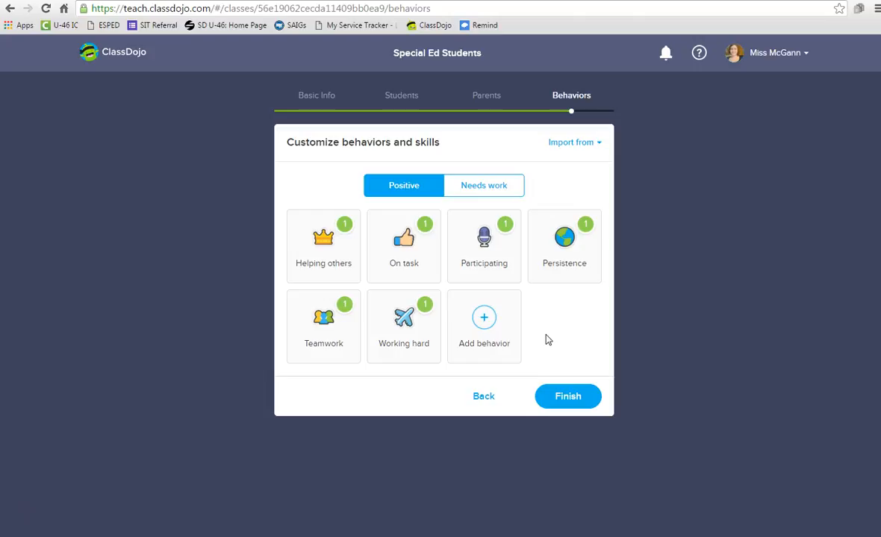
left_click(486, 200)
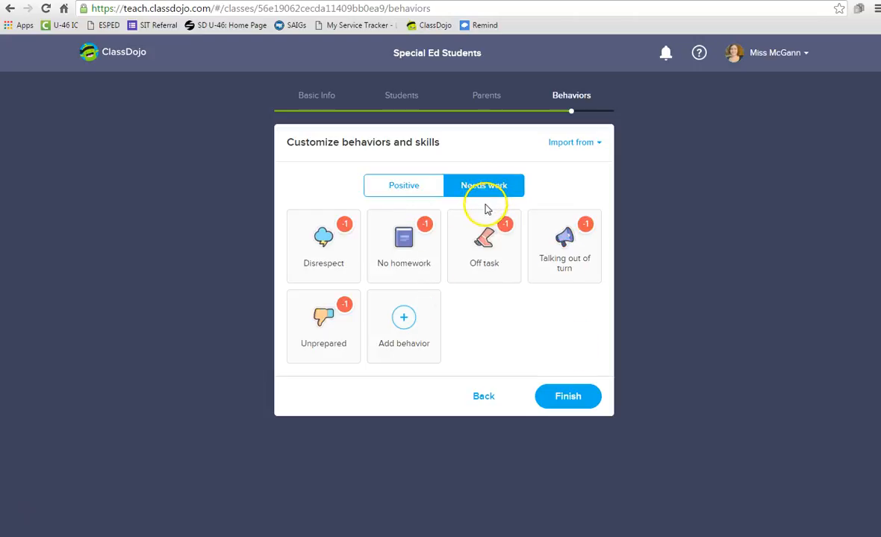
left_click(567, 395)
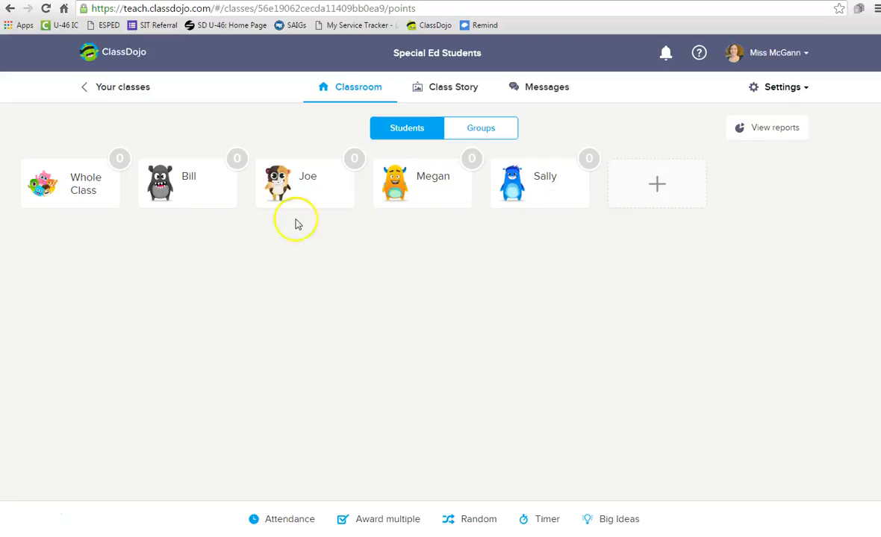
Award the first student a Helping others point and give the third student the Off task needs-work behavior
left_click(194, 190)
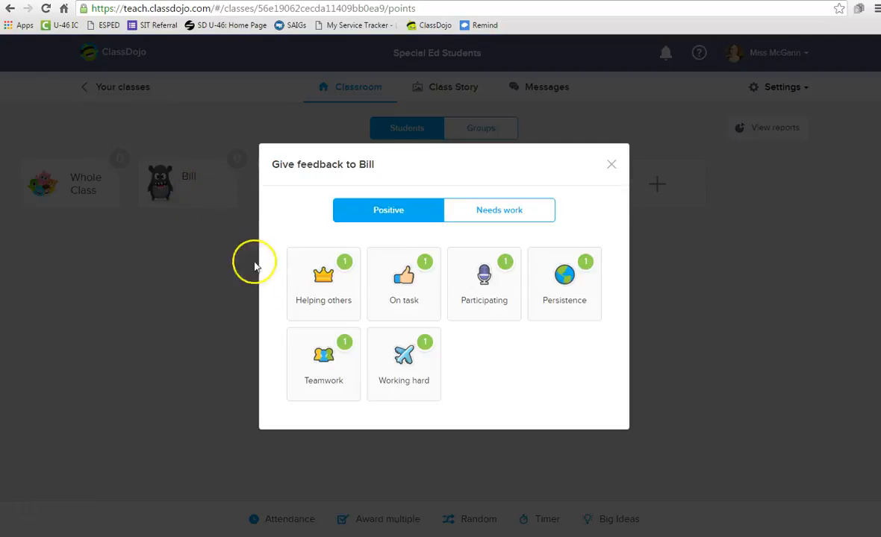
left_click(331, 298)
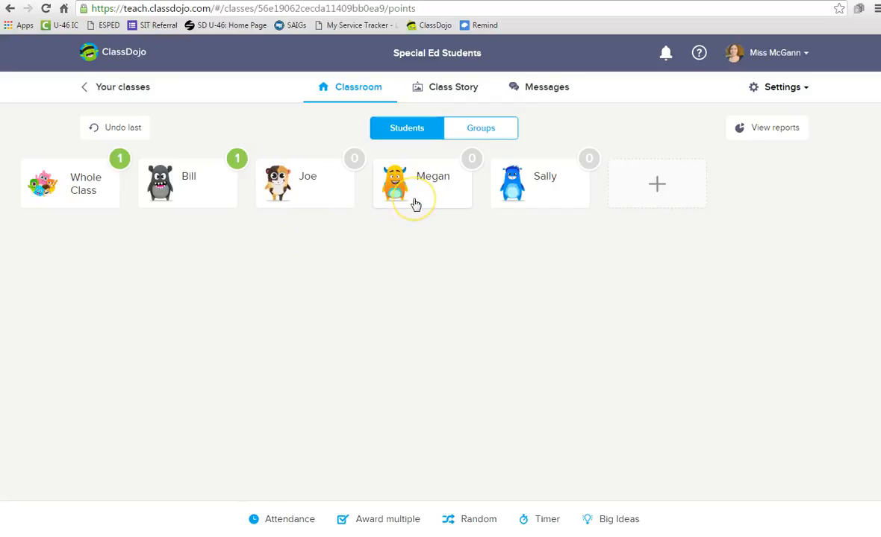
left_click(415, 204)
left_click(505, 211)
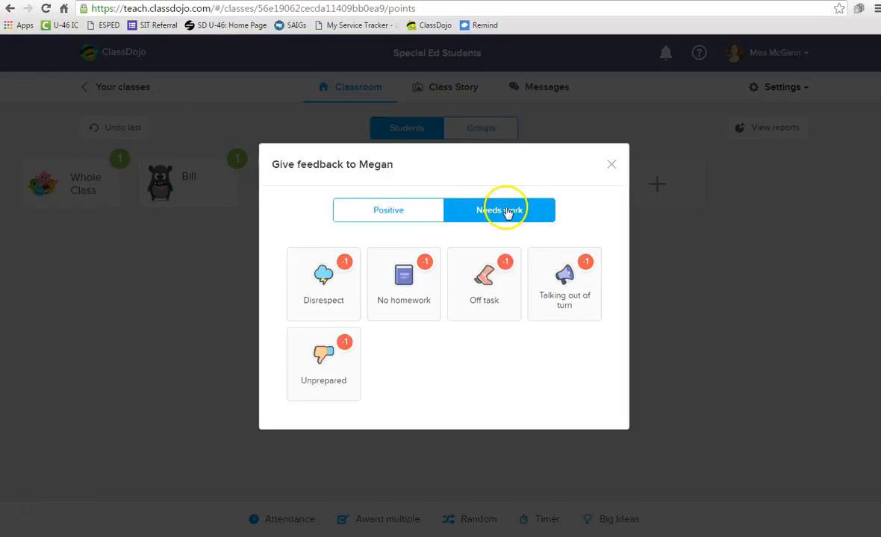
left_click(483, 295)
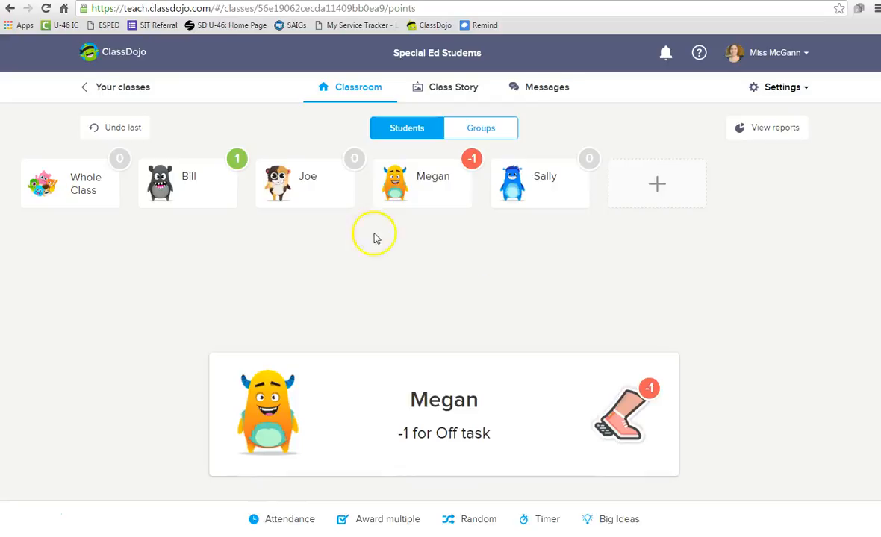
Open Demo Class from the class list and award its first student a Kind Words point
left_click(112, 88)
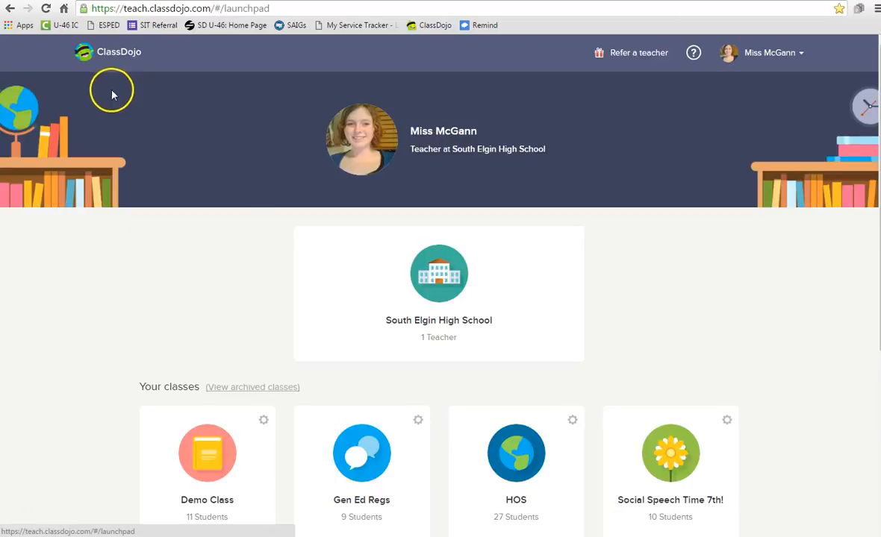
scroll(255, 285, "down", 4)
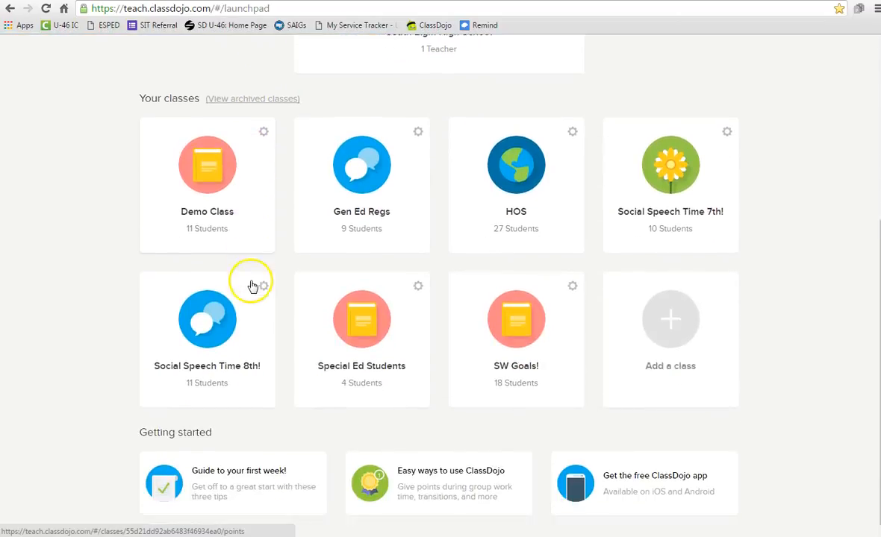
left_click(220, 191)
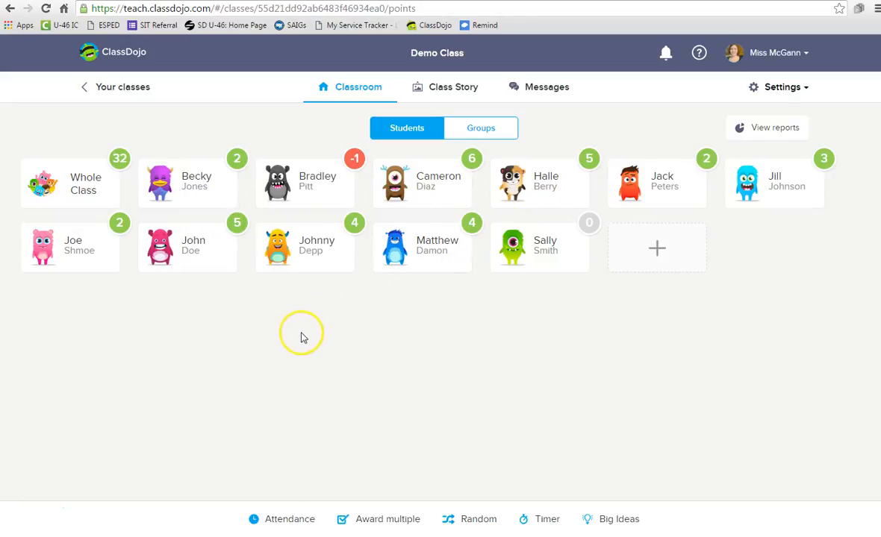
left_click(195, 183)
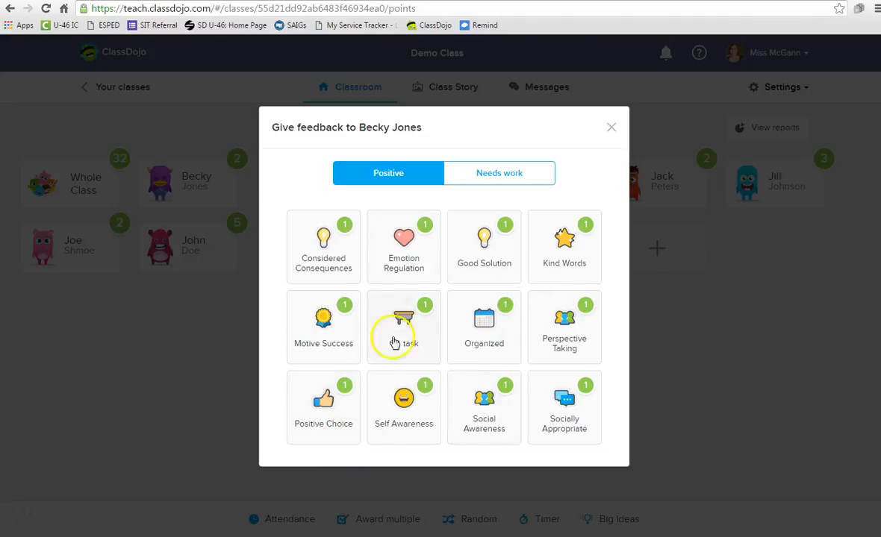
left_click(576, 267)
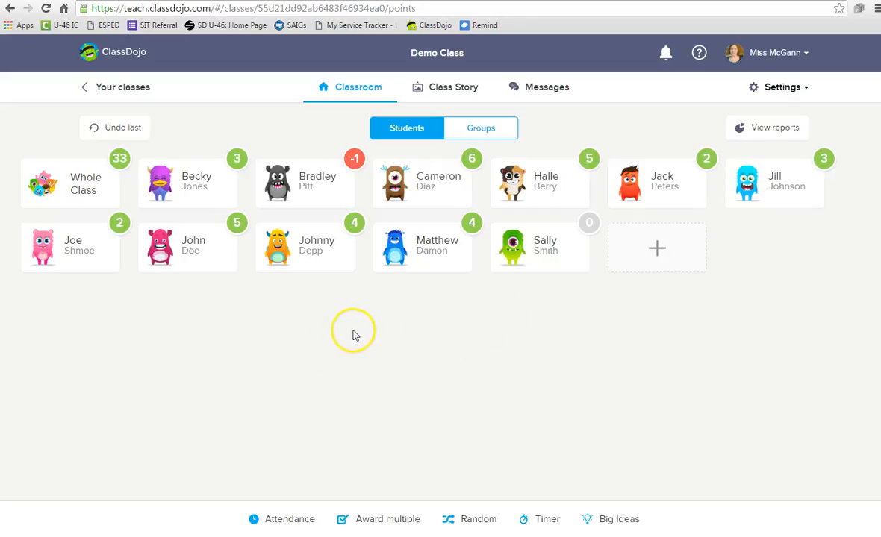
Give the second and third students in Demo Class the Not Perspective Taking needs-work behavior
left_click(304, 193)
left_click(534, 177)
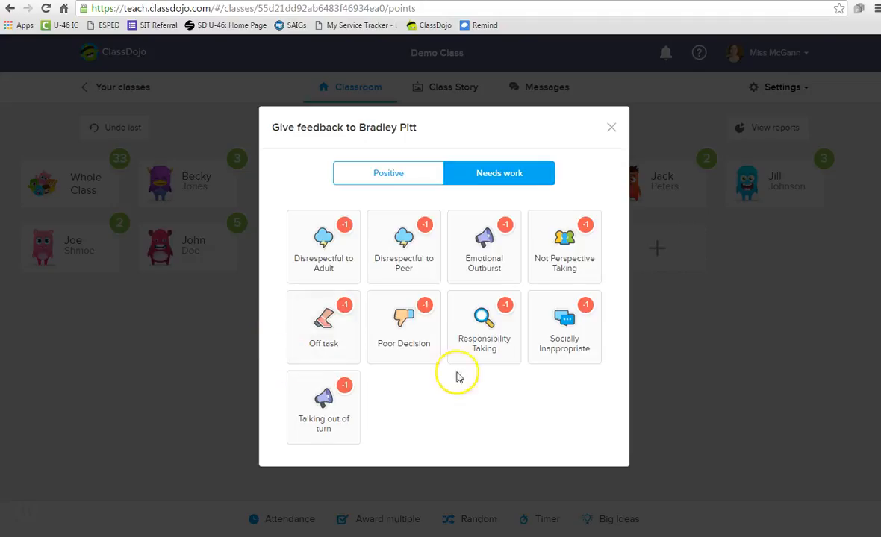
left_click(566, 253)
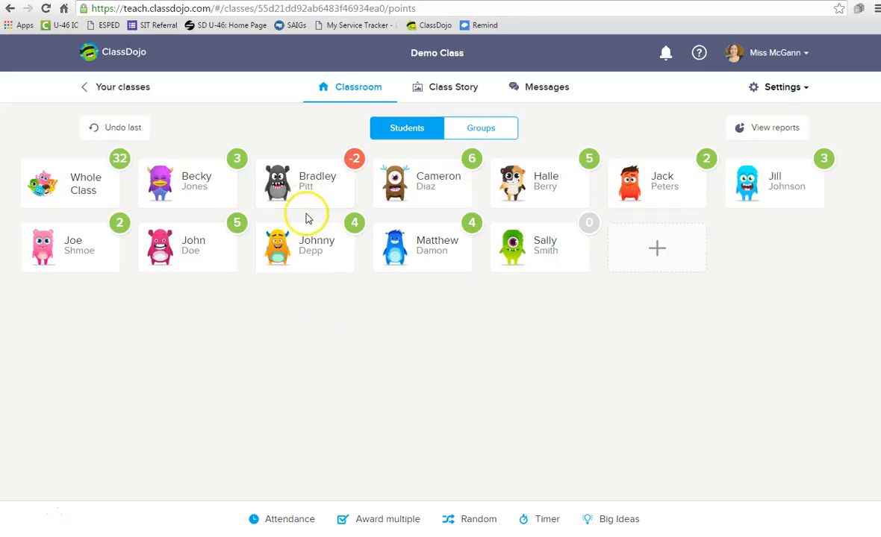
left_click(443, 200)
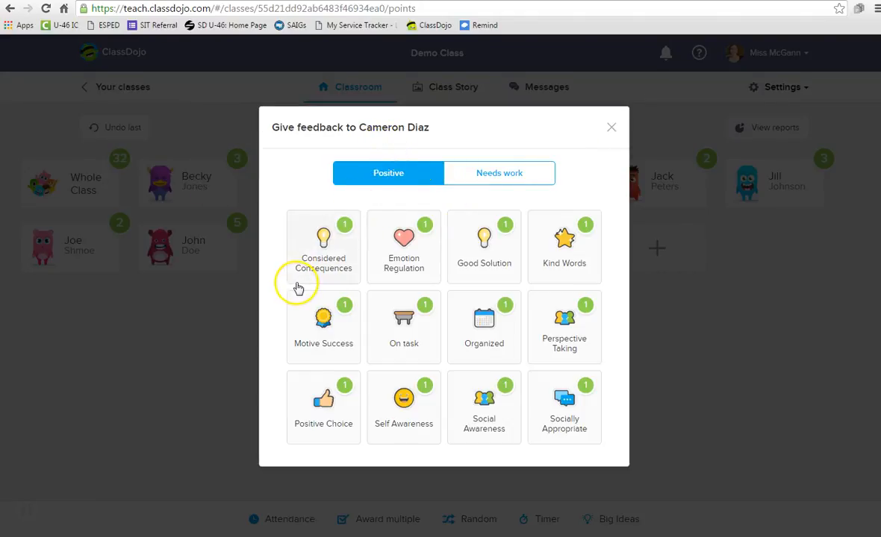
left_click(483, 183)
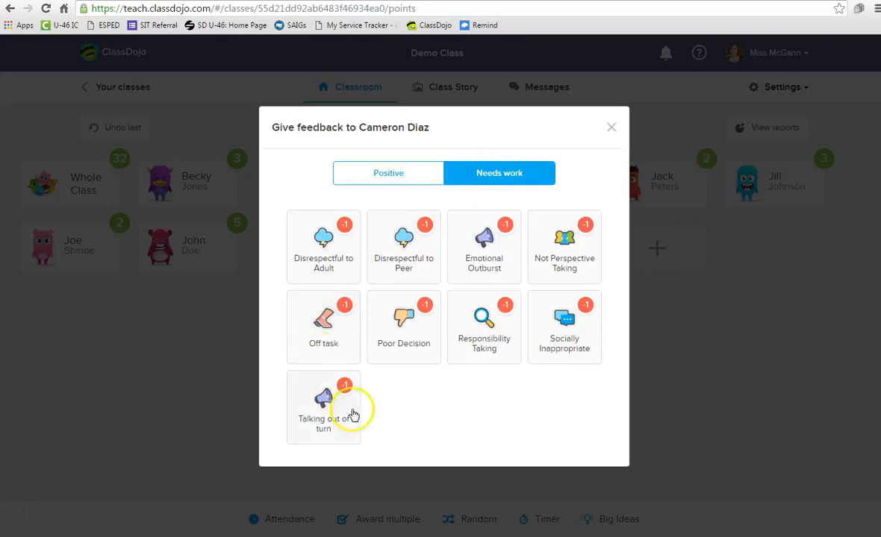
left_click(565, 253)
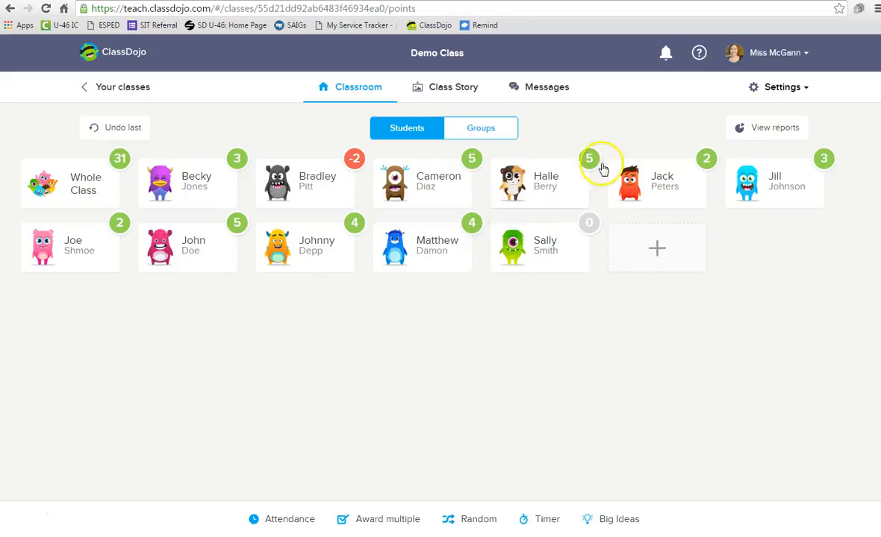
Edit Demo Class and add one student by first name and last initial, saving the addition
left_click(786, 93)
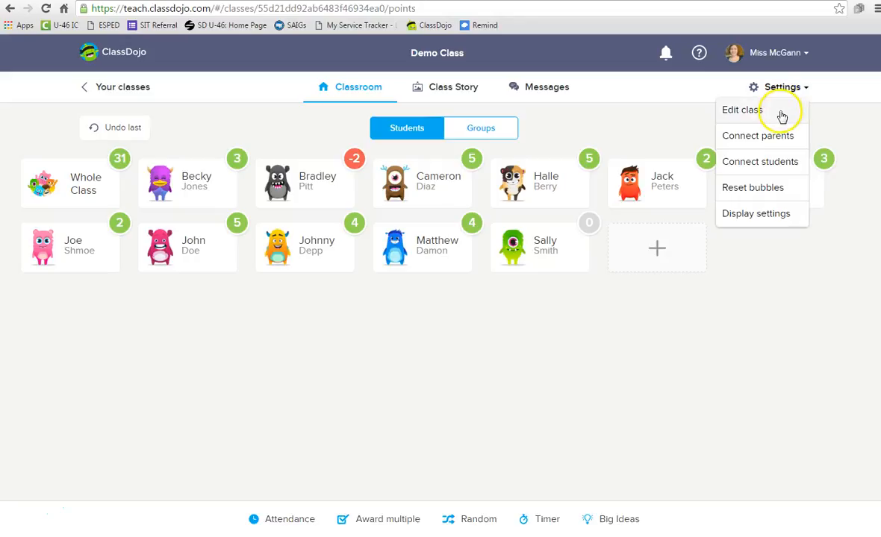
left_click(781, 116)
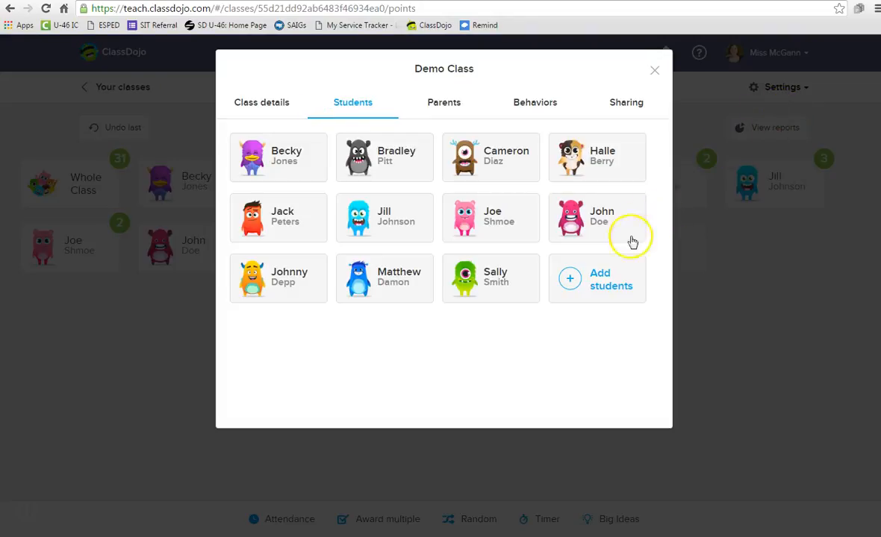
left_click(602, 291)
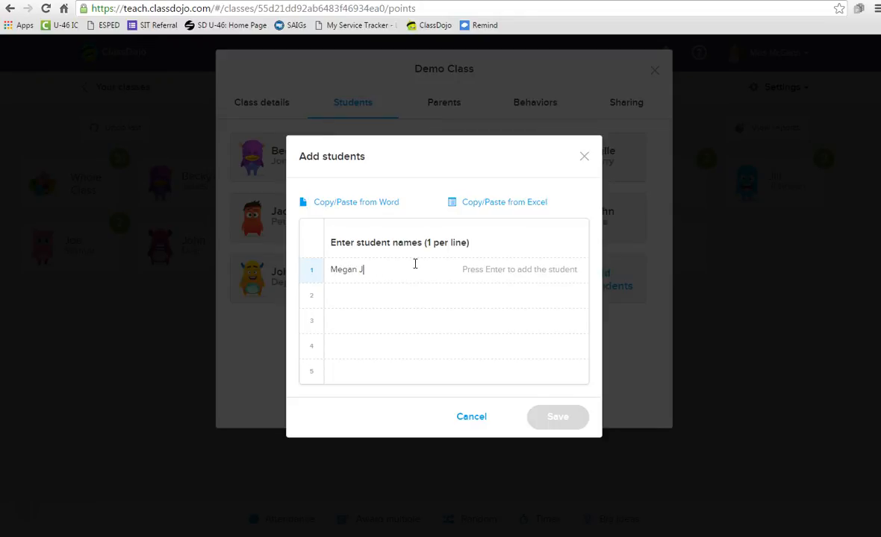
type("Megan J")
key("Return")
left_click(557, 415)
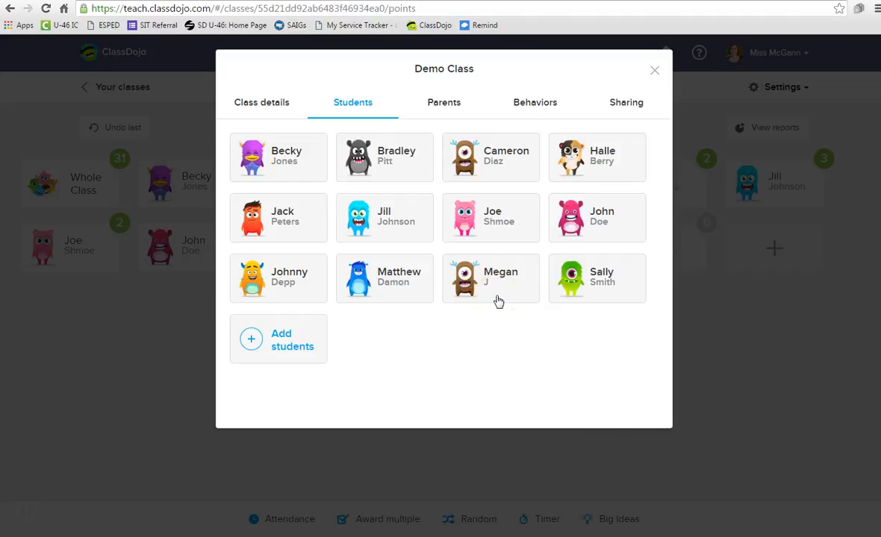
Add a positive behavior named Thoughtful to Demo Class with the leaf icon and a point weight of 2
left_click(529, 113)
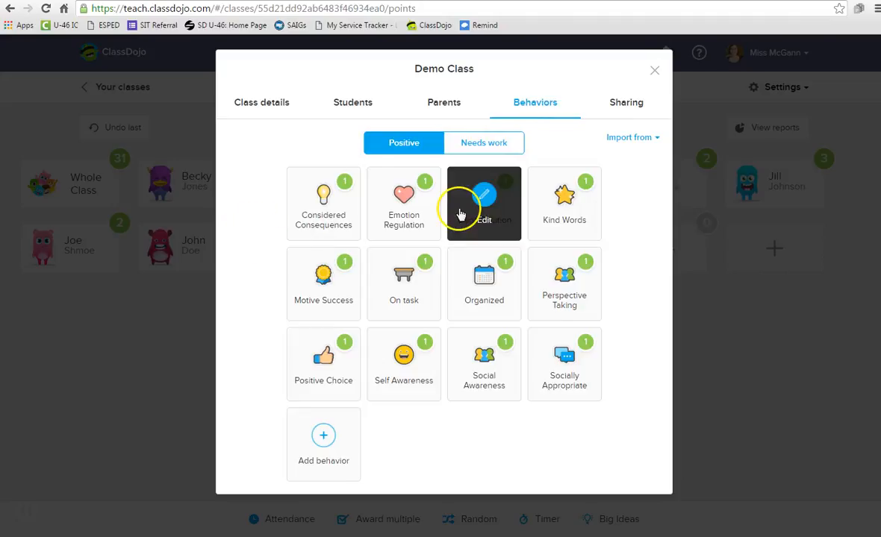
left_click(324, 439)
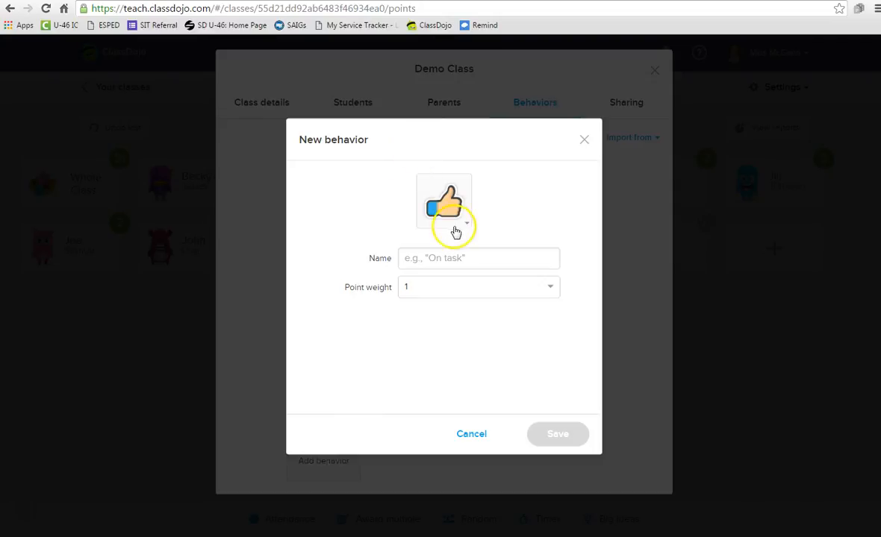
left_click(450, 203)
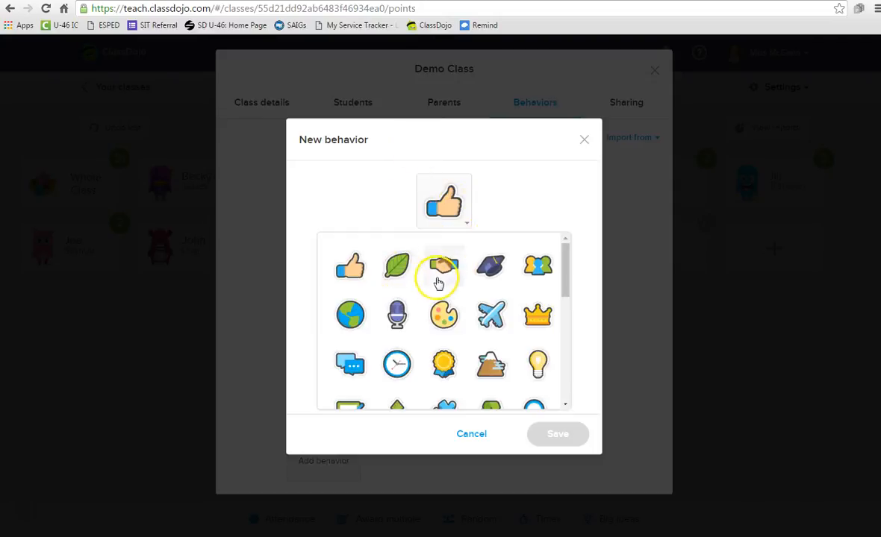
left_click(399, 266)
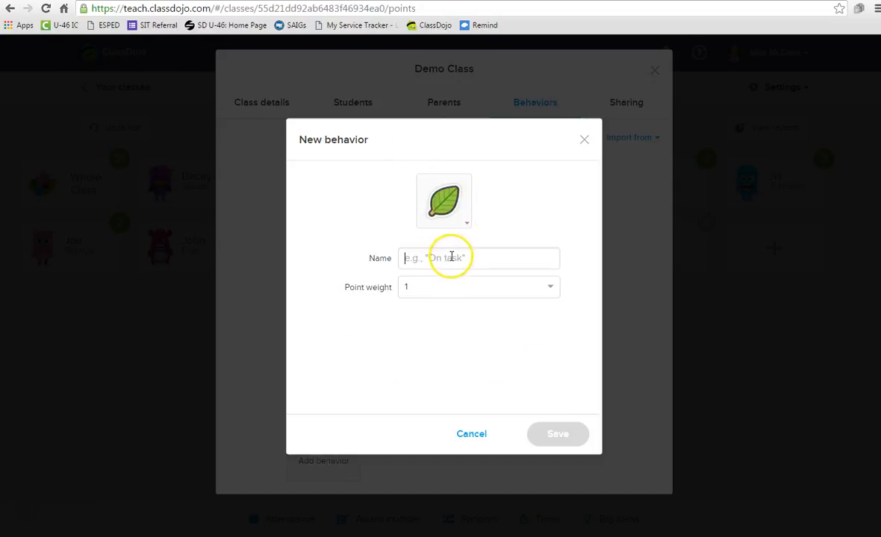
left_click(451, 257)
type("Thoughtful")
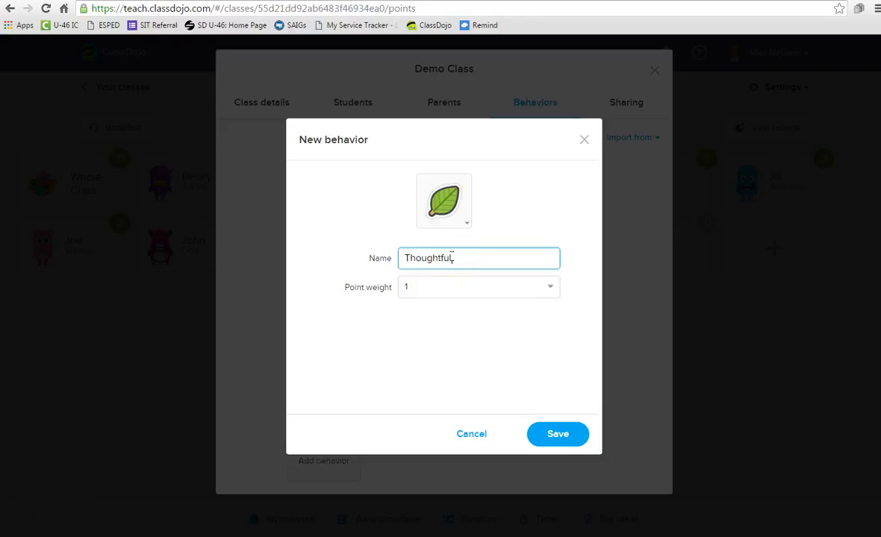
left_click(467, 218)
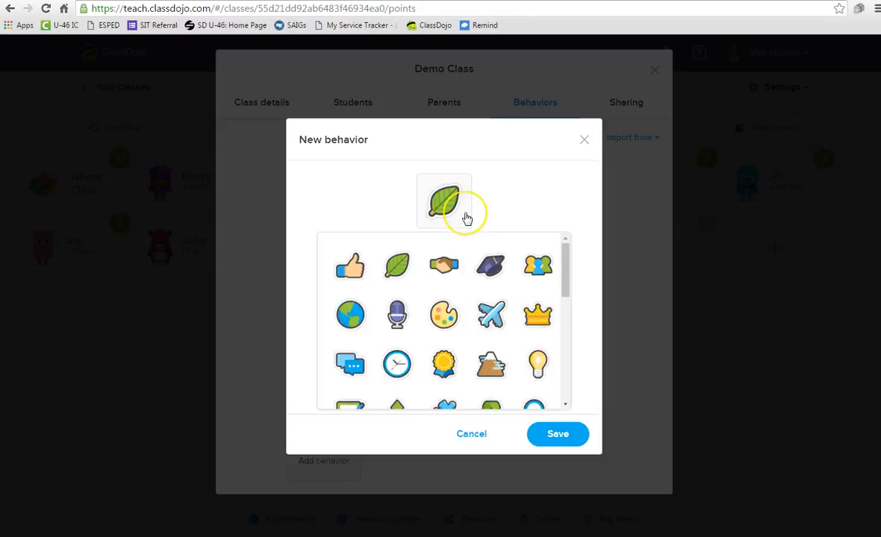
left_click(467, 218)
left_click(494, 288)
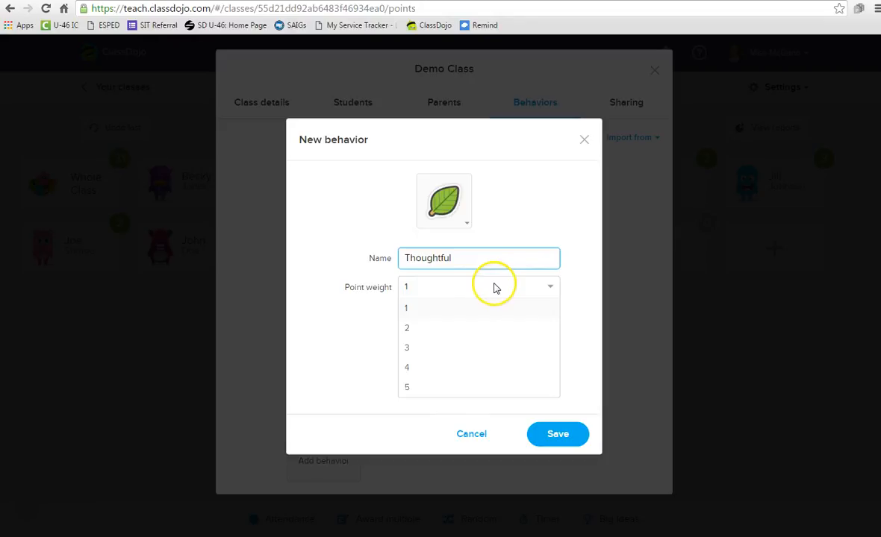
left_click(444, 329)
left_click(556, 436)
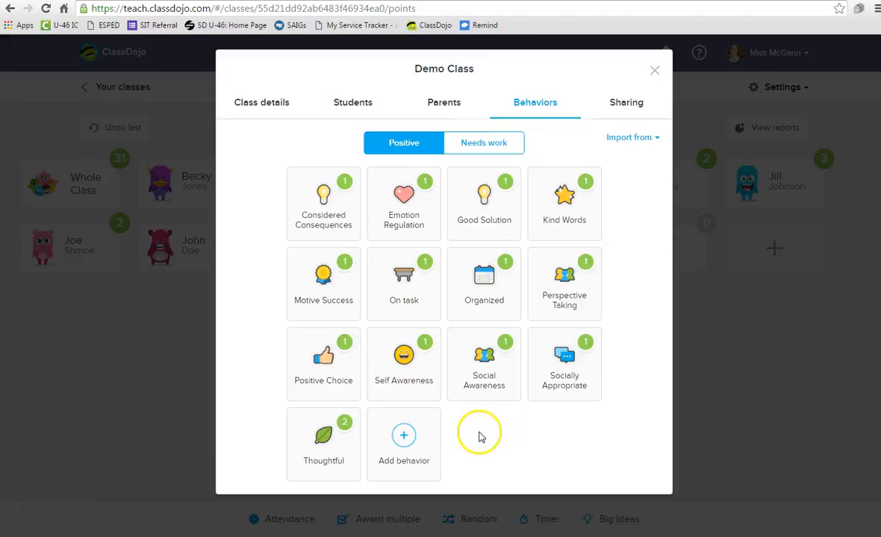
Review Demo Class's positive and needs-work behaviors and close the class editing dialog
mouse_move(513, 287)
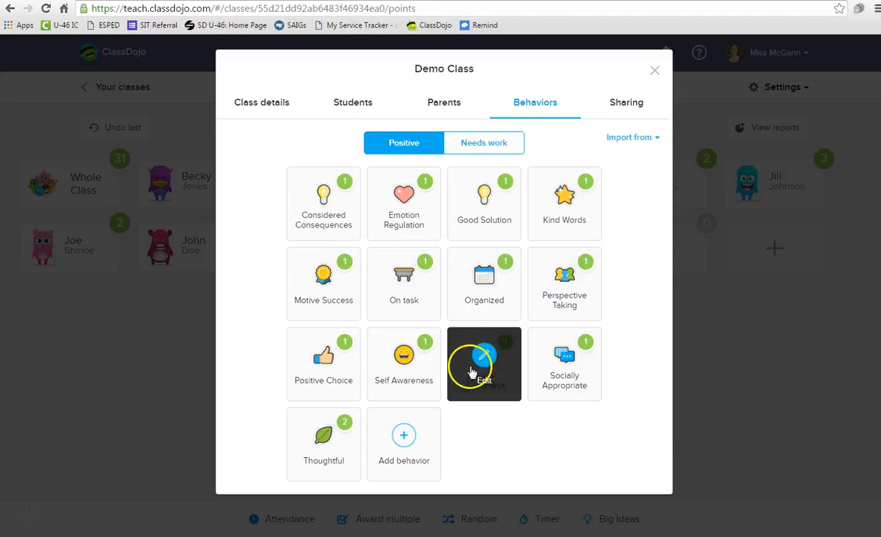
left_click(486, 143)
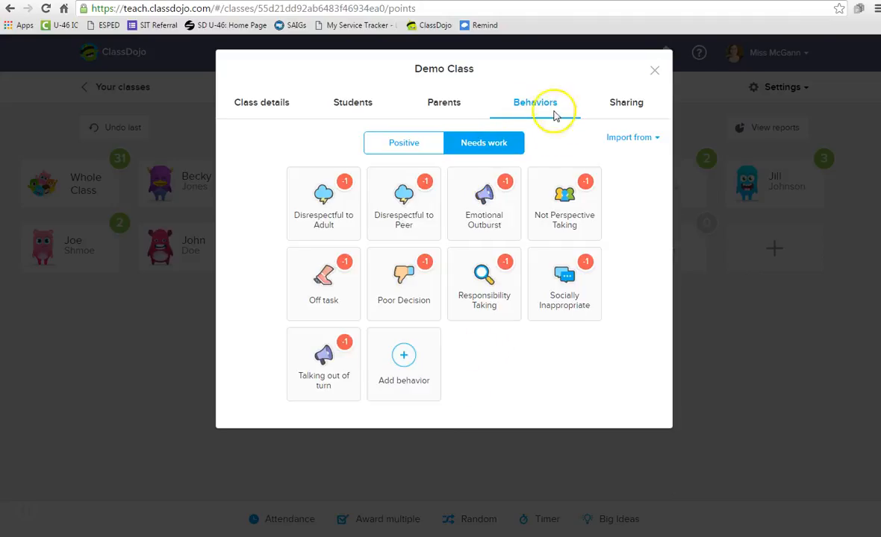
left_click(656, 73)
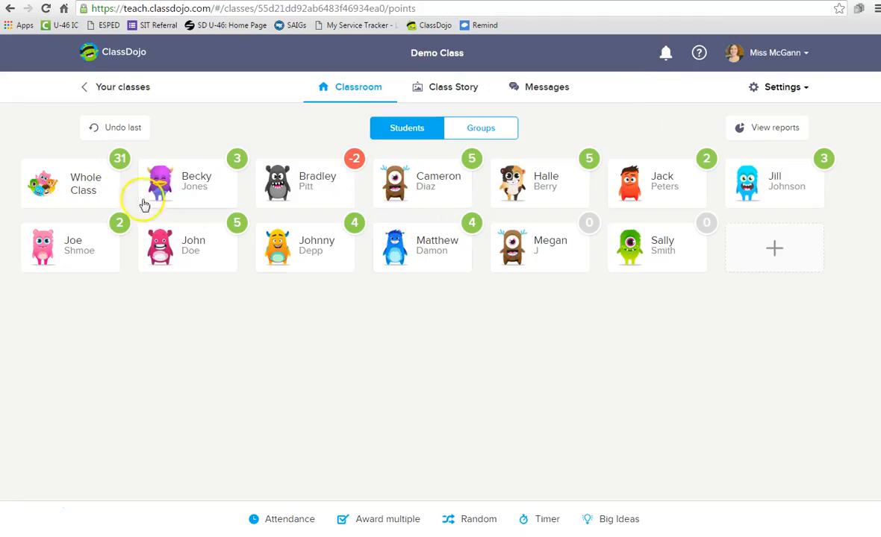
Award the whole class a Positive Choice point and display the groups in Demo Class
left_click(97, 190)
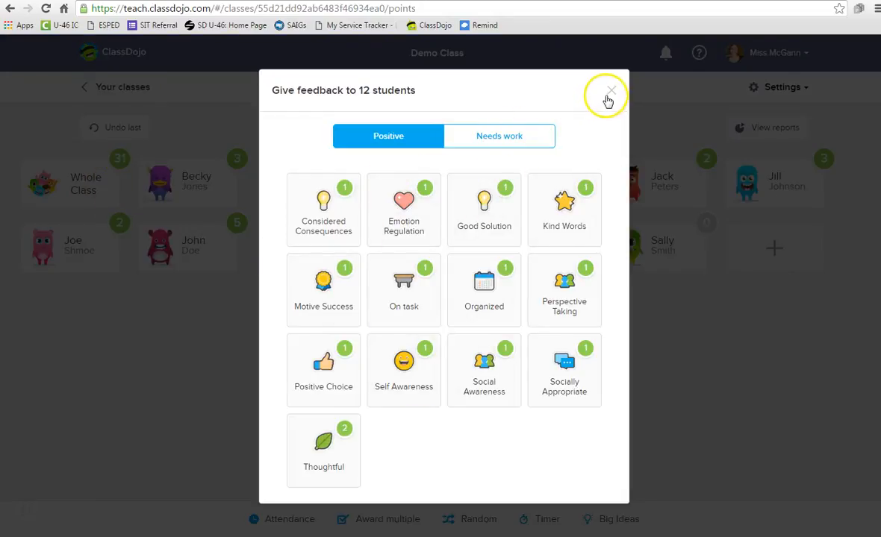
left_click(327, 385)
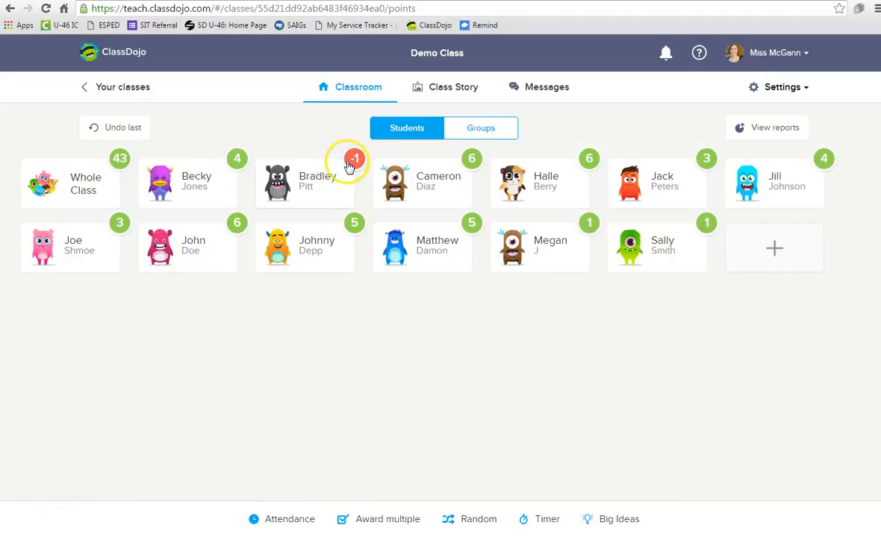
left_click(477, 127)
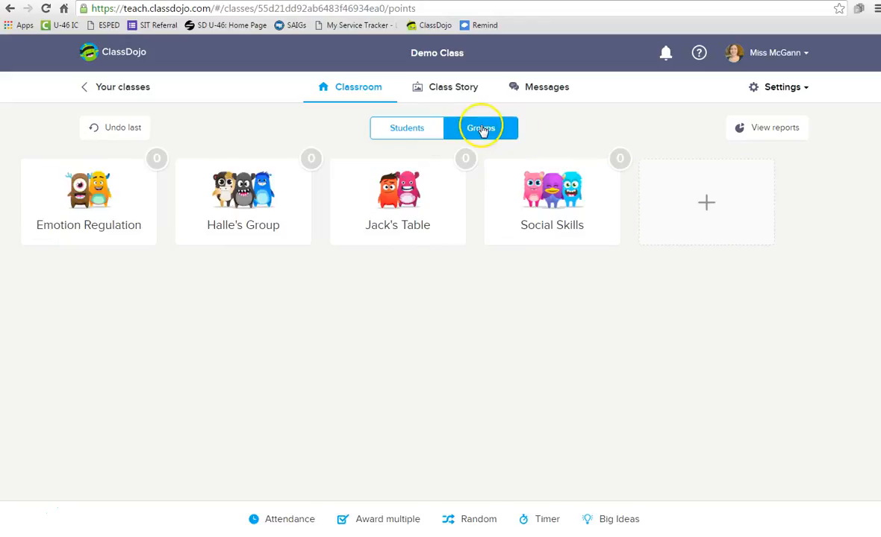
Return to Demo Class's student view and start taking attendance, trying out one student's attendance mark
left_click(426, 130)
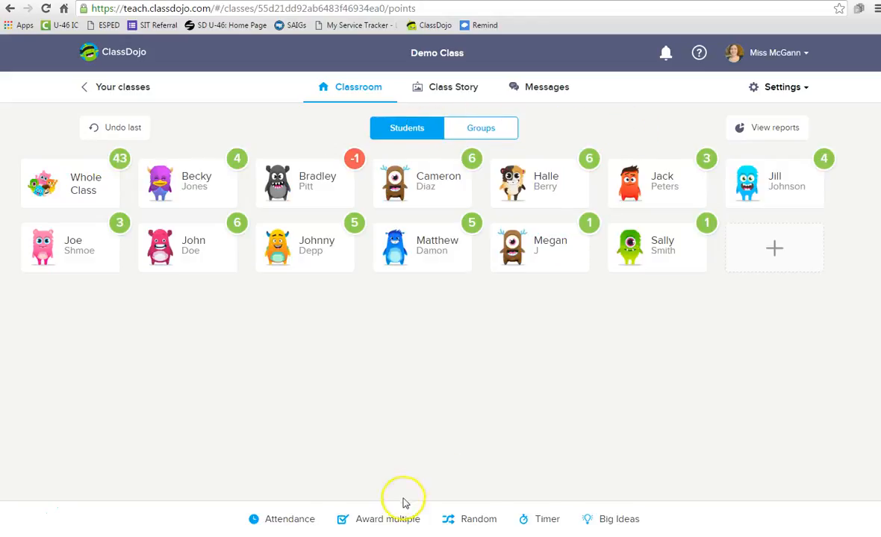
left_click(284, 522)
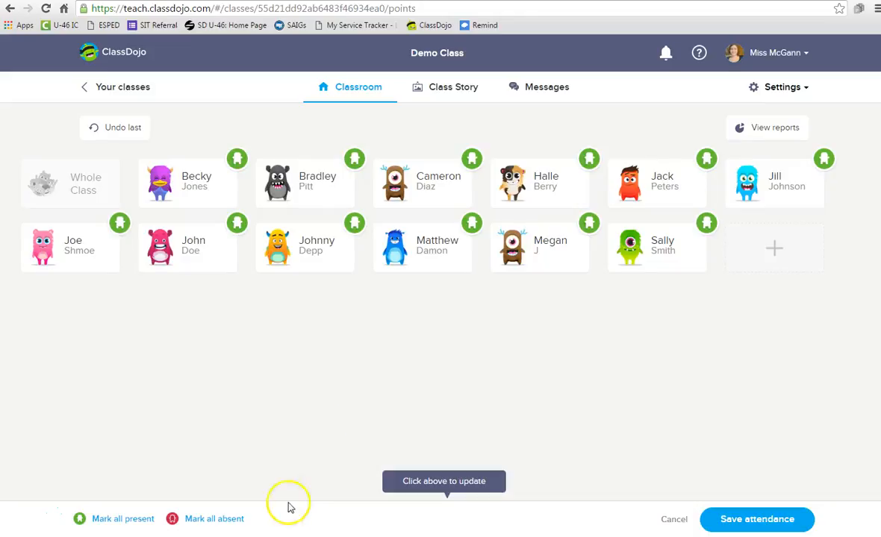
left_click(313, 255)
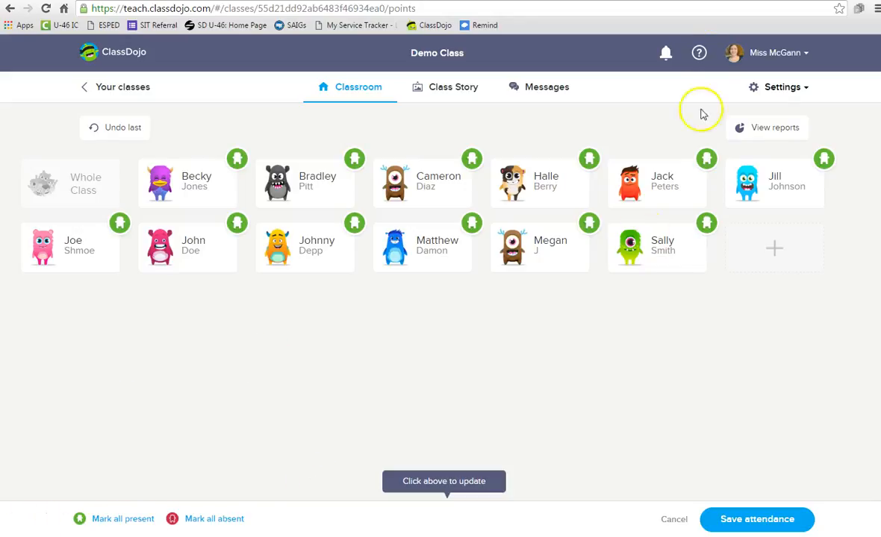
Open Demo Class's reports and examine the whole-class behavior donut with the date range set to All time
left_click(771, 132)
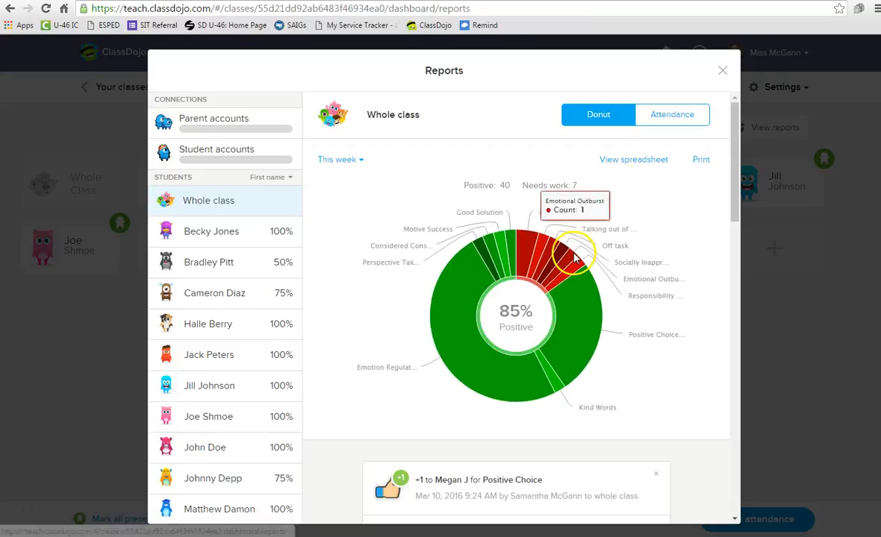
left_click(344, 161)
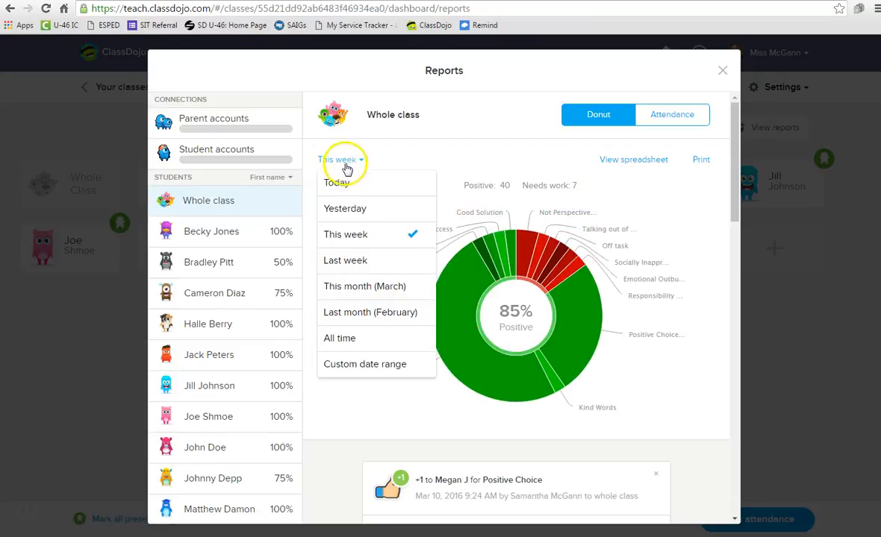
left_click(344, 340)
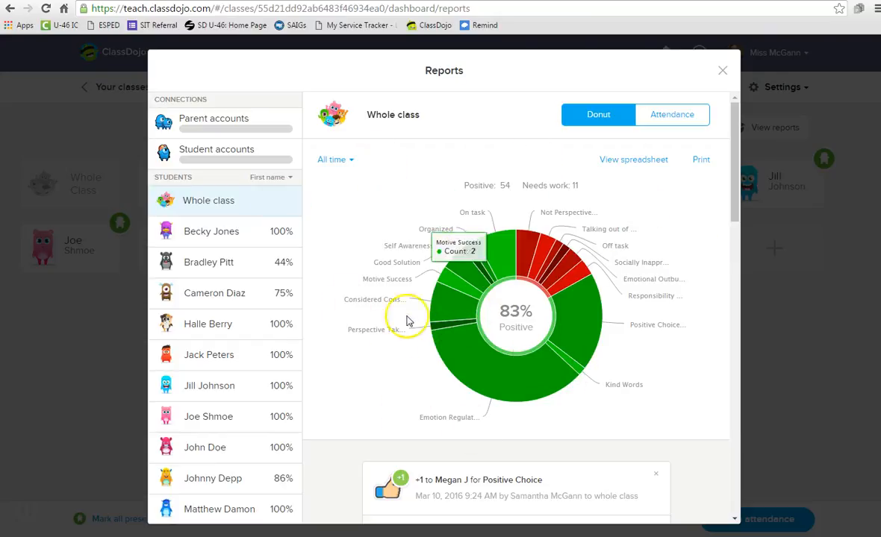
scroll(373, 280, "down", 1)
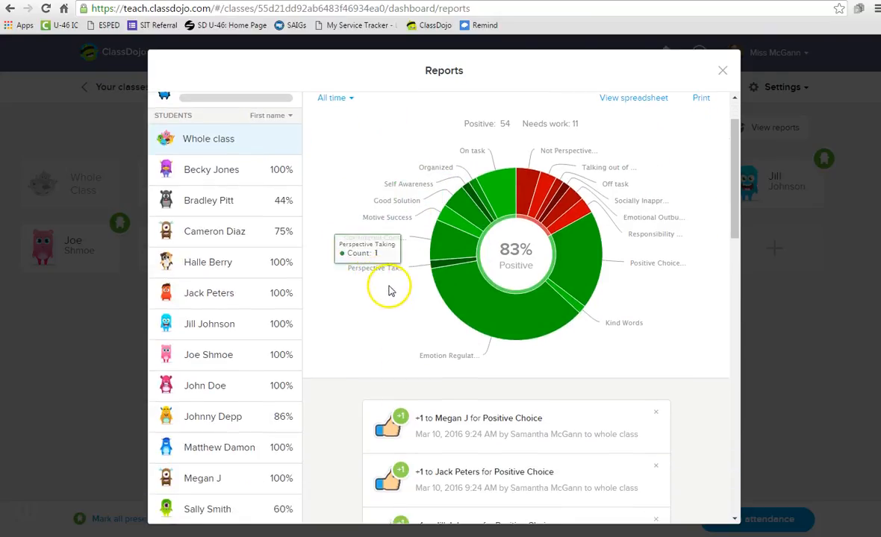
Examine the individual behavior charts and point histories of two students in the class reports
left_click(206, 212)
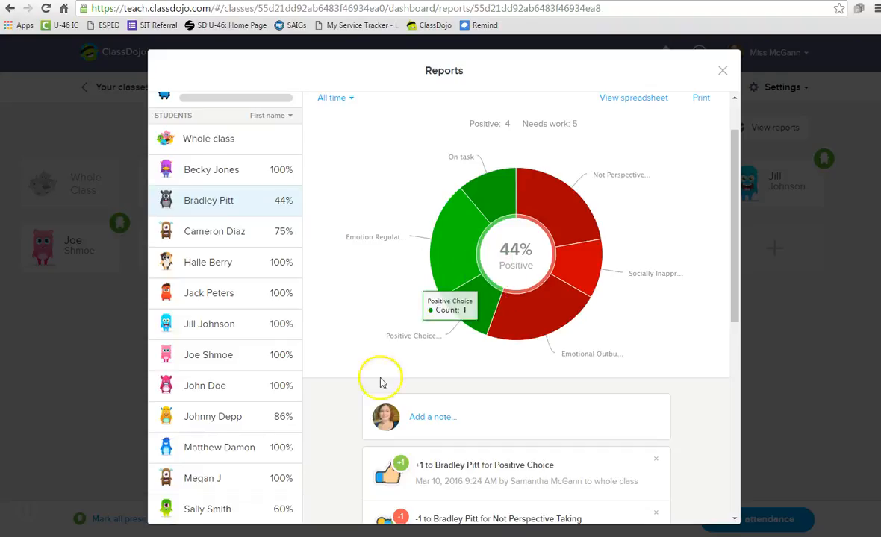
scroll(305, 349, "down", 2)
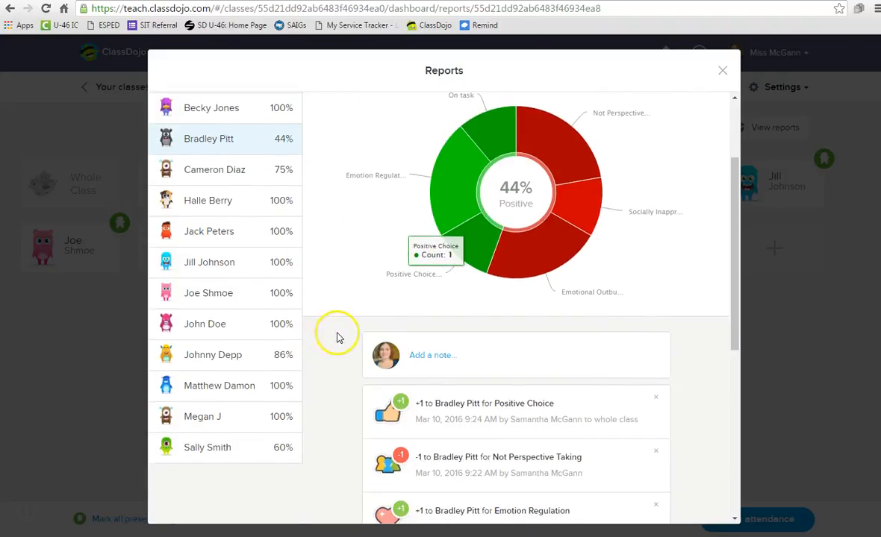
left_click(208, 295)
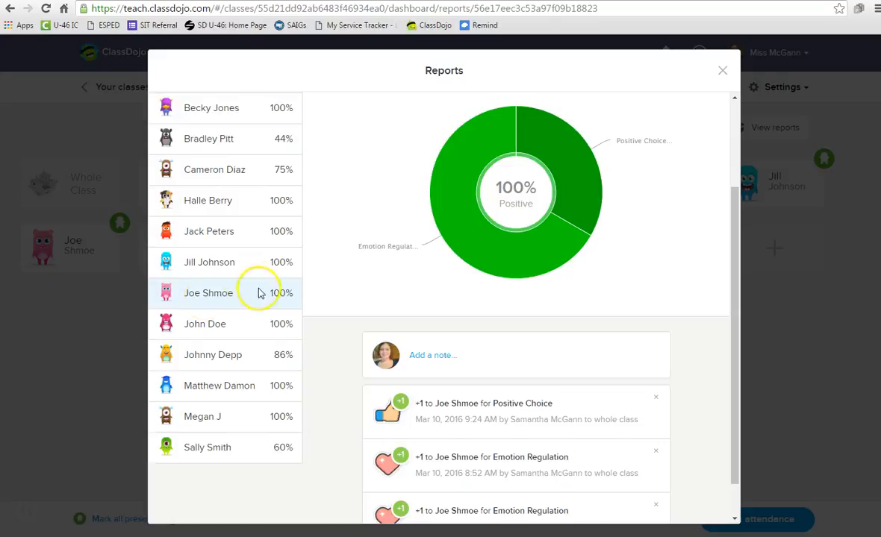
scroll(273, 232, "up", 4)
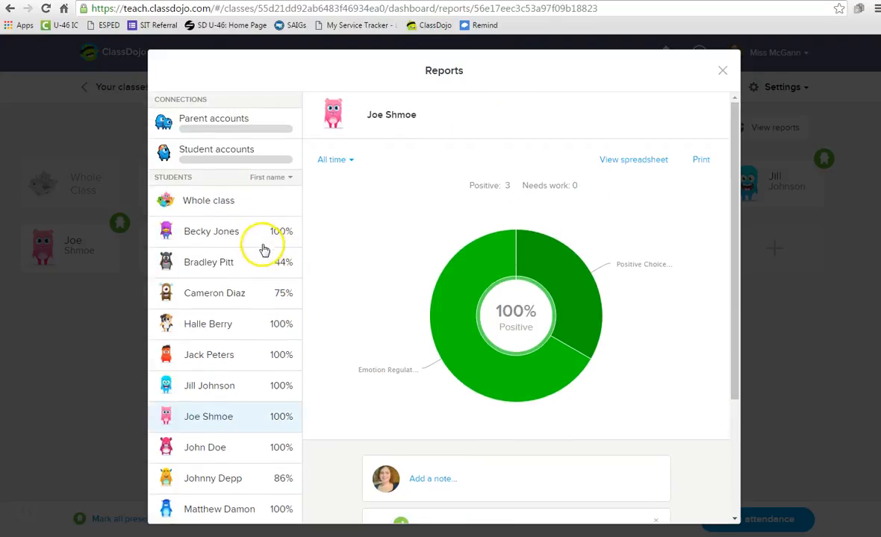
Review the whole-class behavior chart and its full first page of point history, and close the reports
left_click(199, 208)
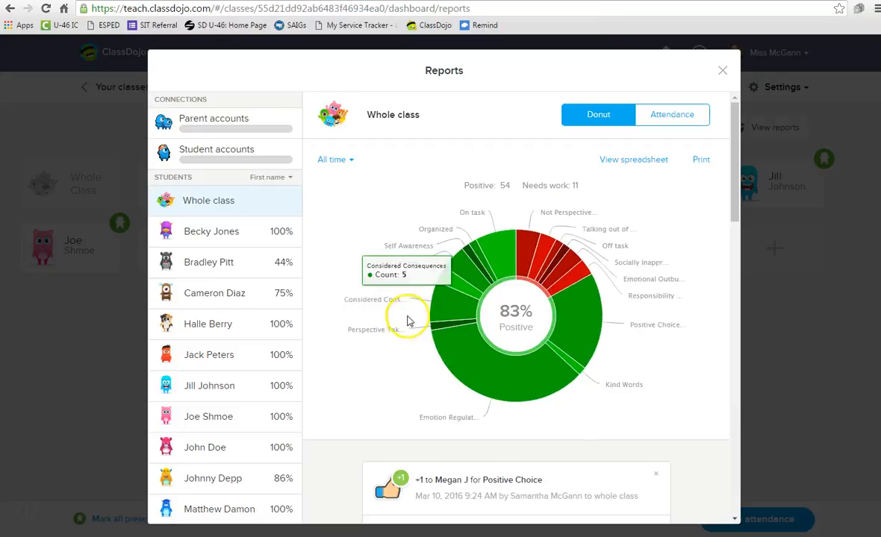
scroll(348, 363, "down", 2)
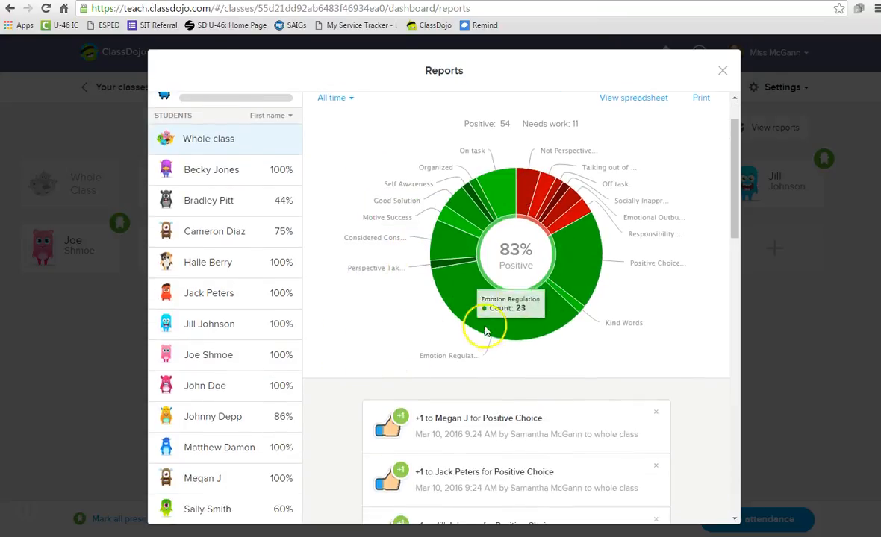
scroll(344, 326, "down", 8)
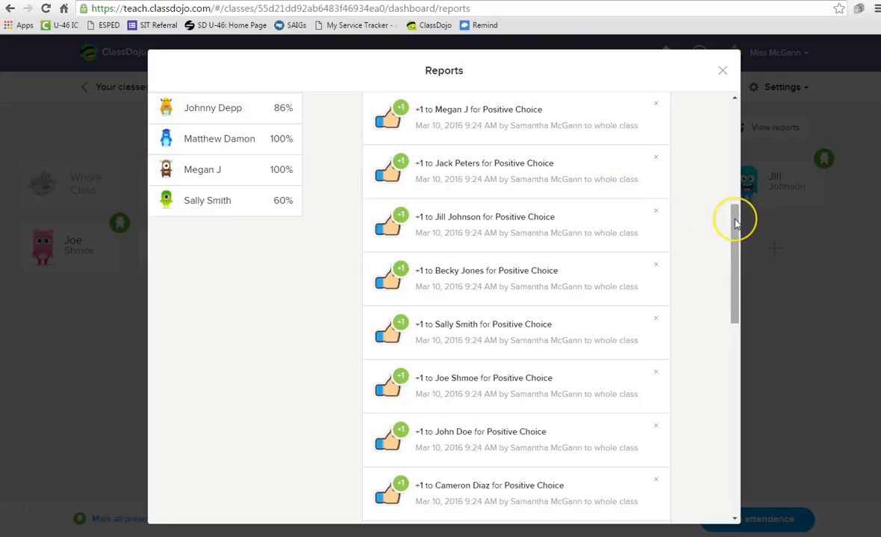
left_click_drag(735, 224, 715, 480)
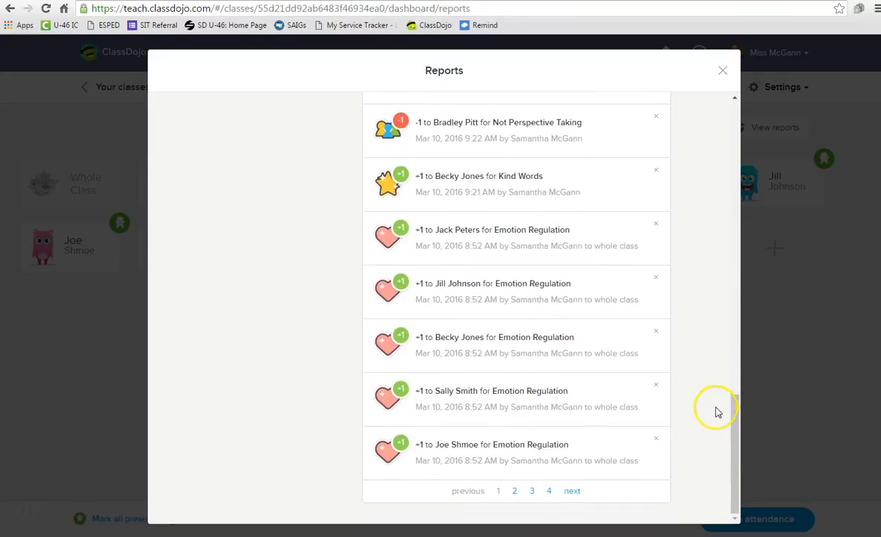
left_click_drag(736, 424, 733, 212)
left_click_drag(735, 291, 737, 190)
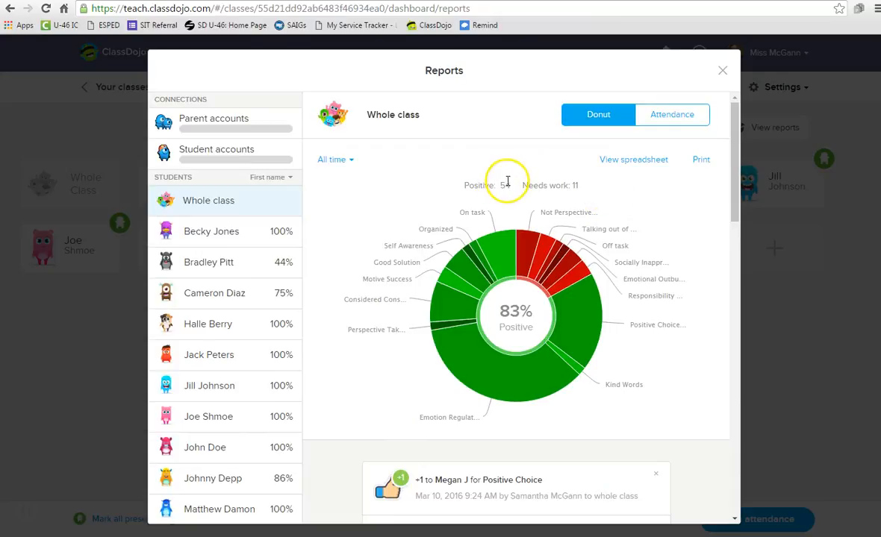
left_click(724, 72)
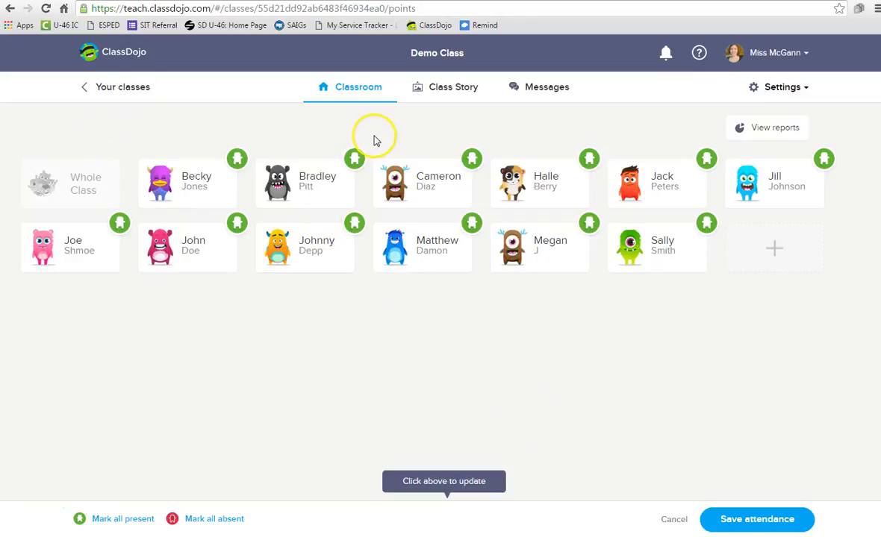
Reopen Demo Class from the class list and award the Social Skills group a Kind Words point
left_click(127, 88)
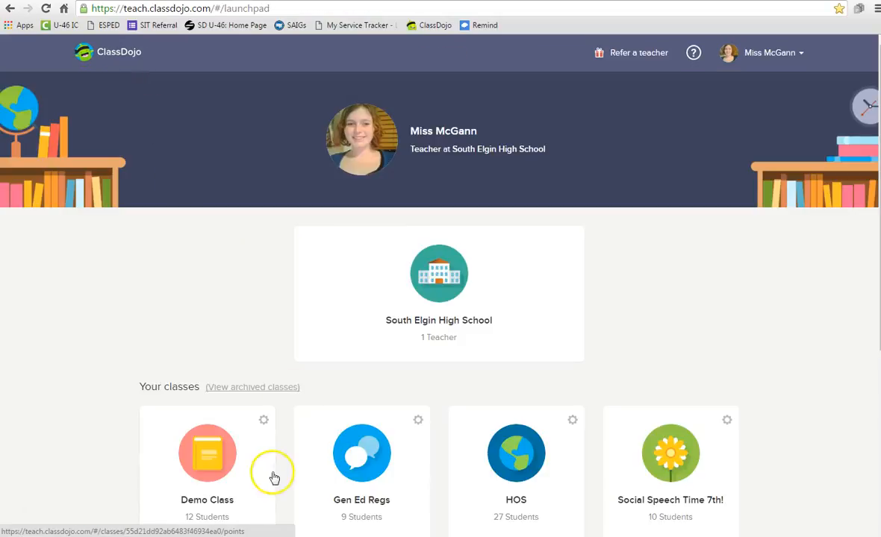
left_click(236, 447)
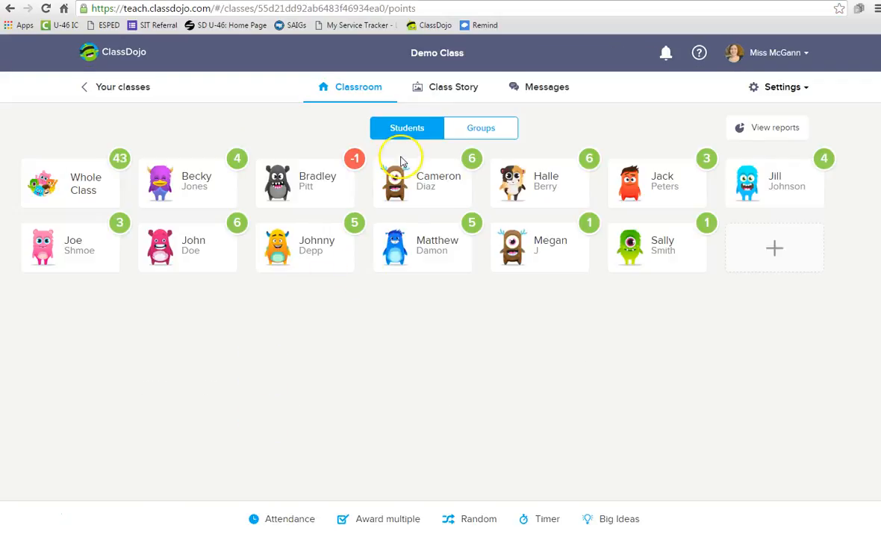
left_click(475, 131)
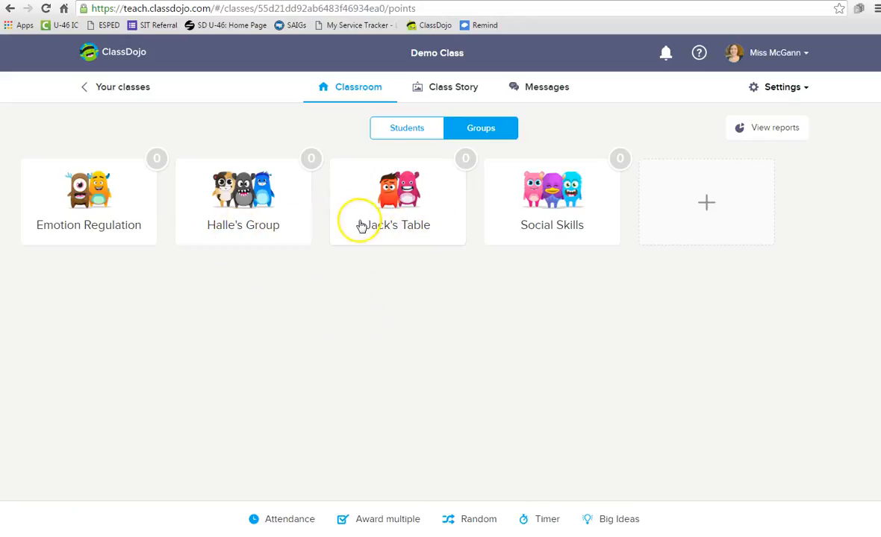
left_click(533, 230)
left_click(436, 361)
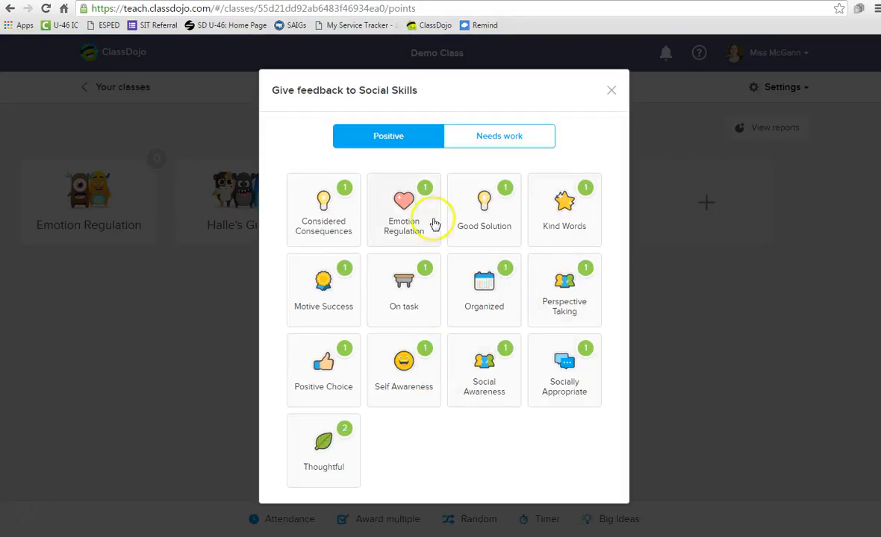
left_click(548, 221)
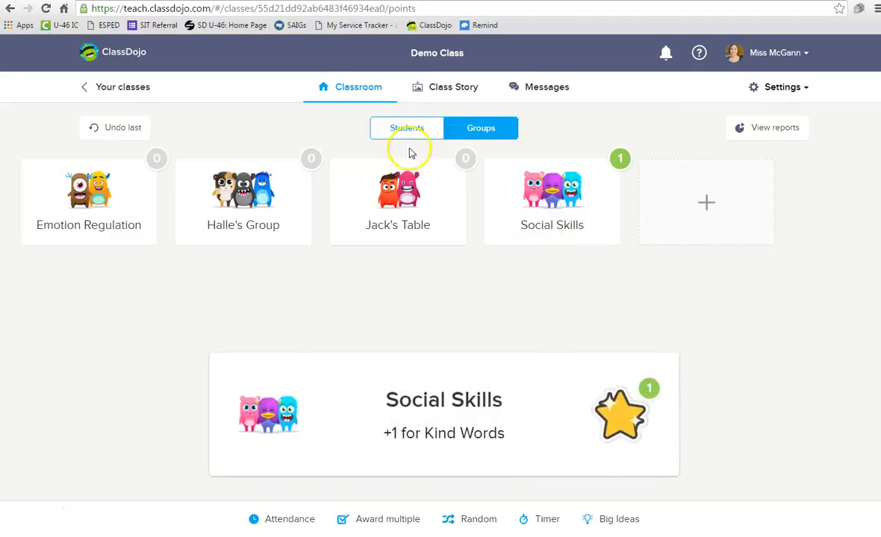
Check the students' individual points and view the members of the two-student table group
left_click(407, 127)
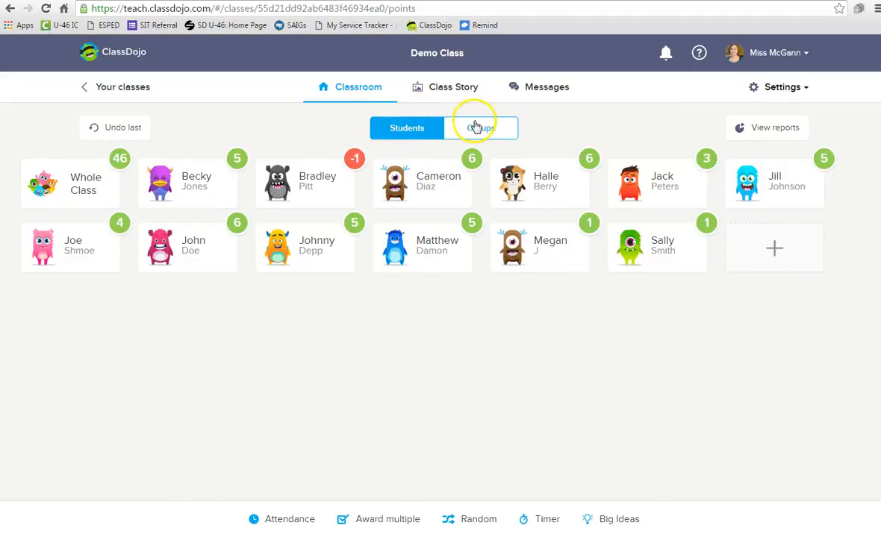
left_click(478, 131)
left_click(393, 221)
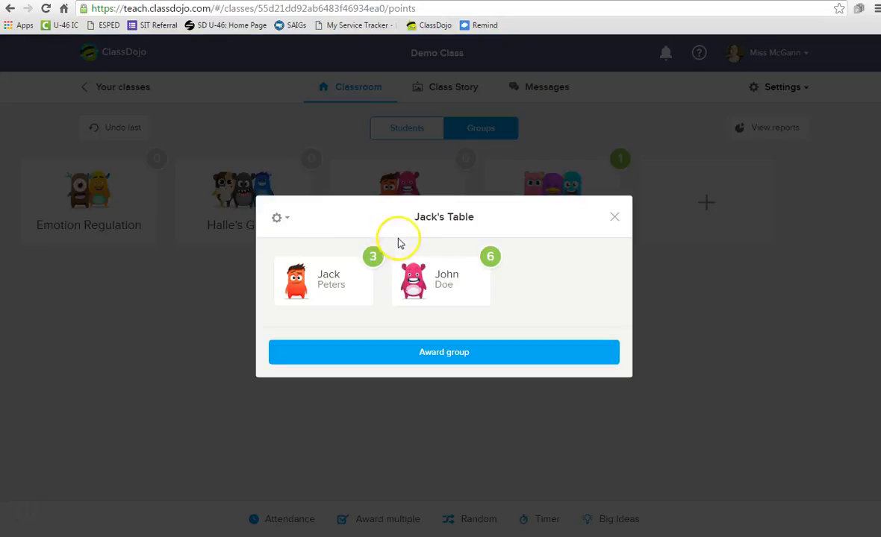
left_click(345, 285)
left_click(409, 291)
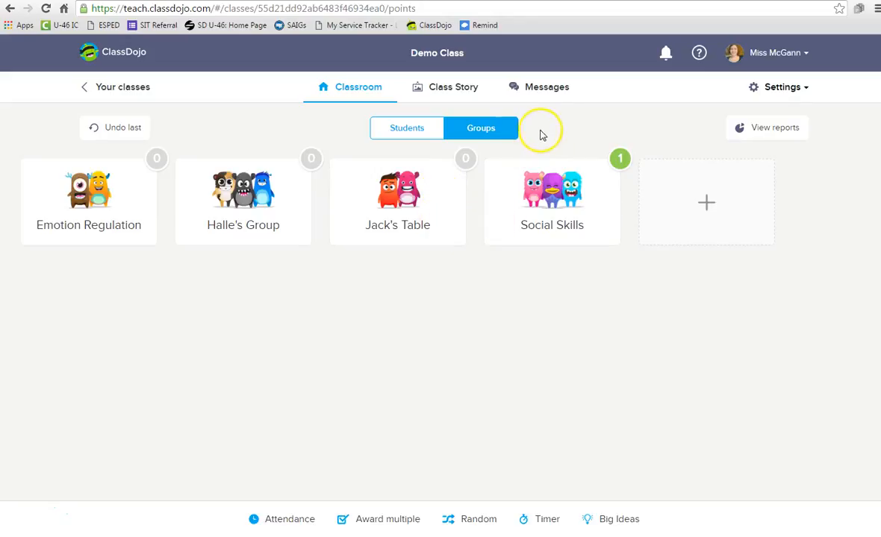
Return to the launchpad and look through the full list of classes
left_click(127, 88)
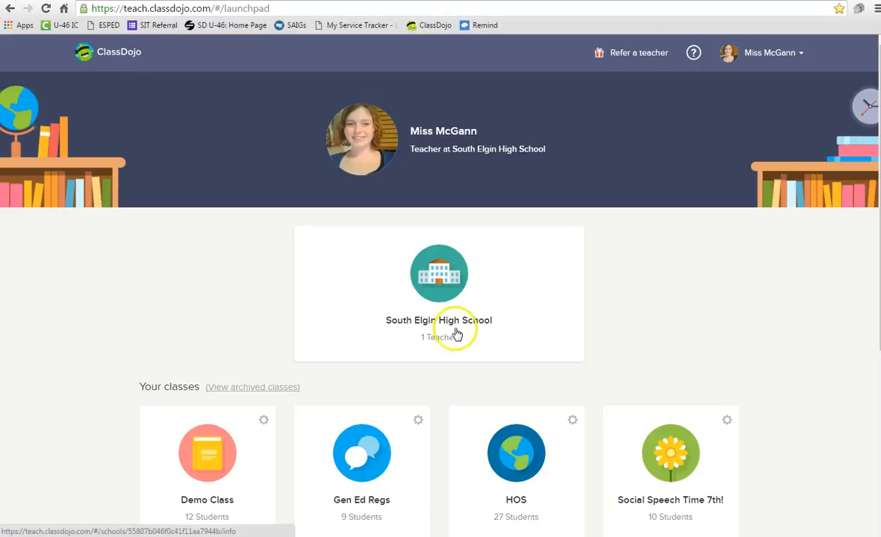
scroll(453, 332, "down", 3)
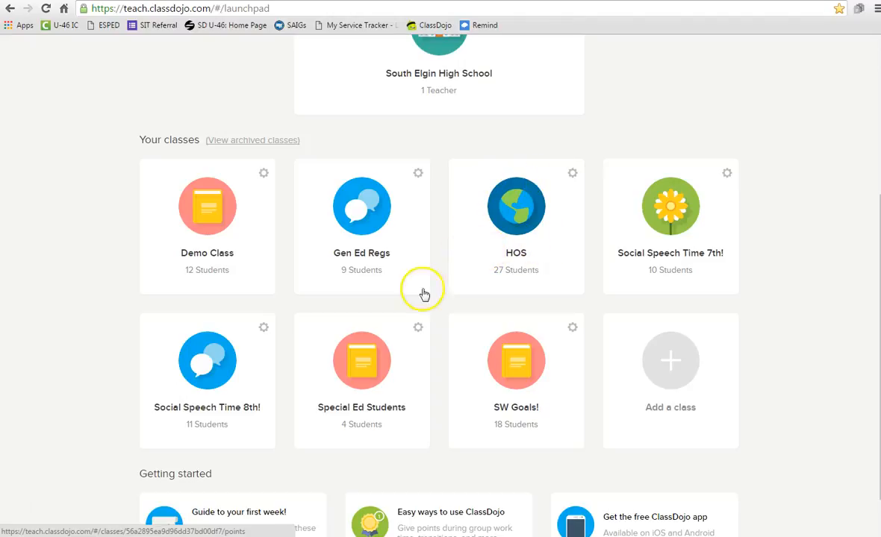
scroll(193, 292, "up", 3)
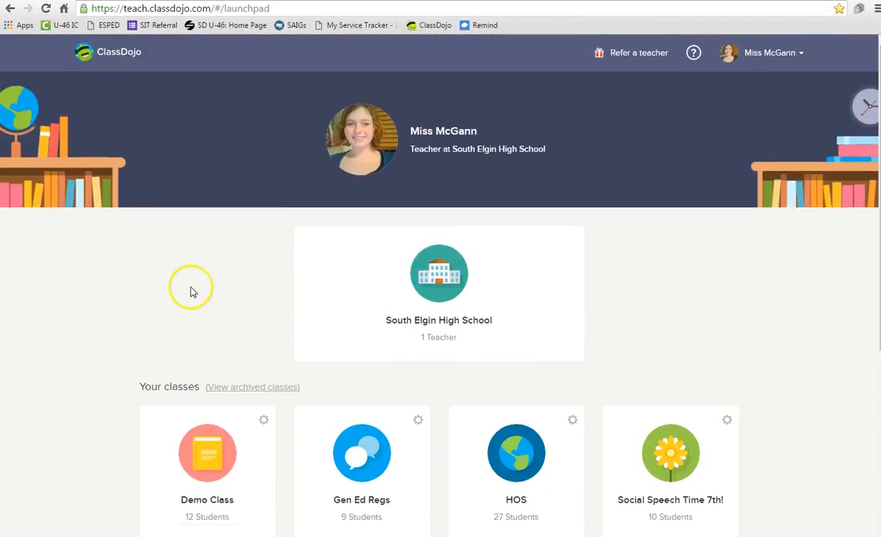
scroll(191, 291, "down", 3)
scroll(192, 315, "up", 3)
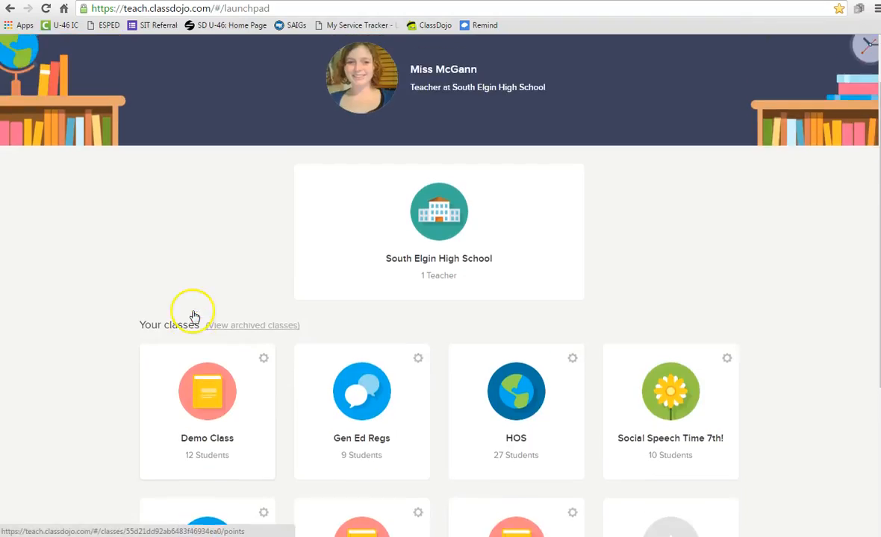